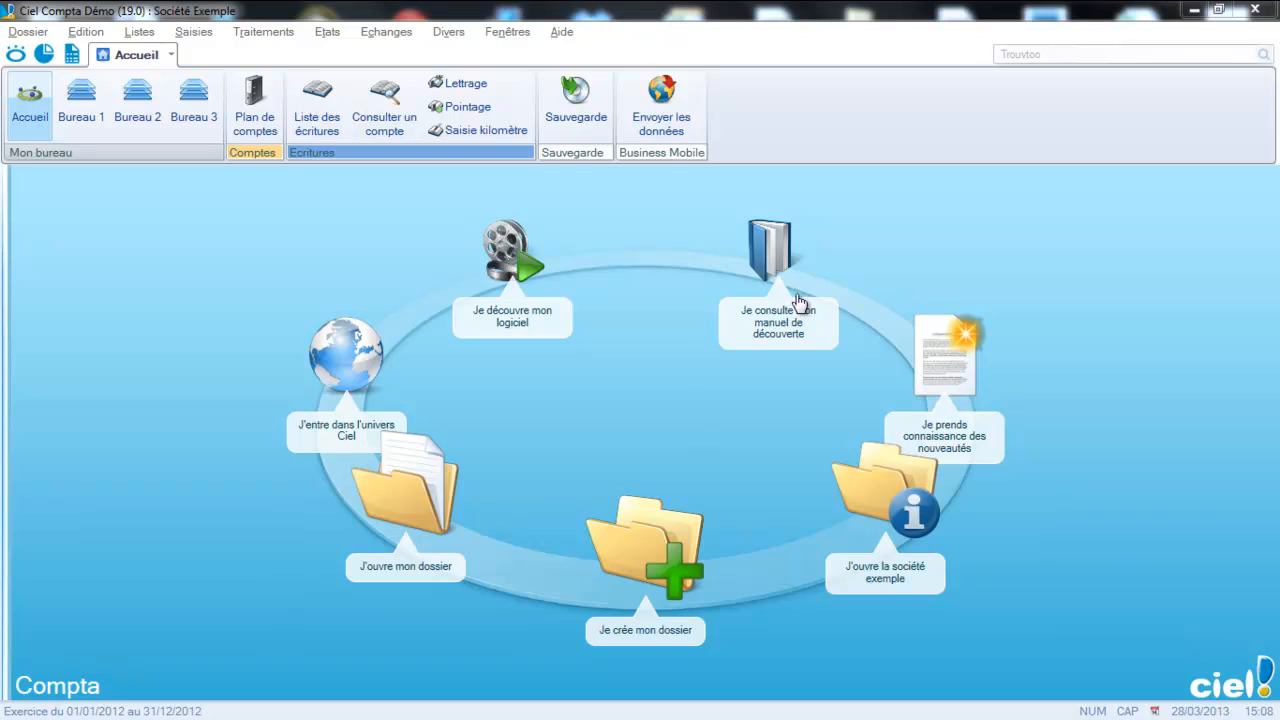
Step: Open a standard entry (Saisie standard) in the HA journal and set its label to LOYER
{"action": "left_click", "coordinate": [193, 31]}
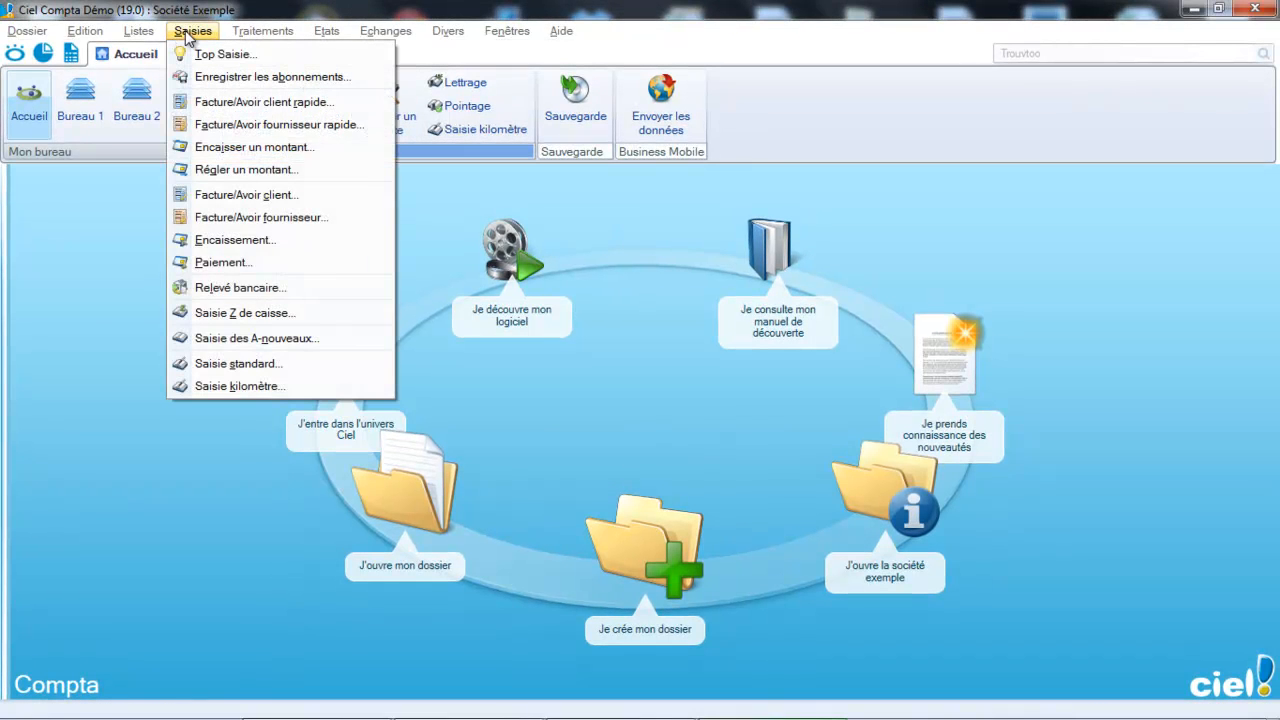
{"action": "left_click", "coordinate": [218, 368]}
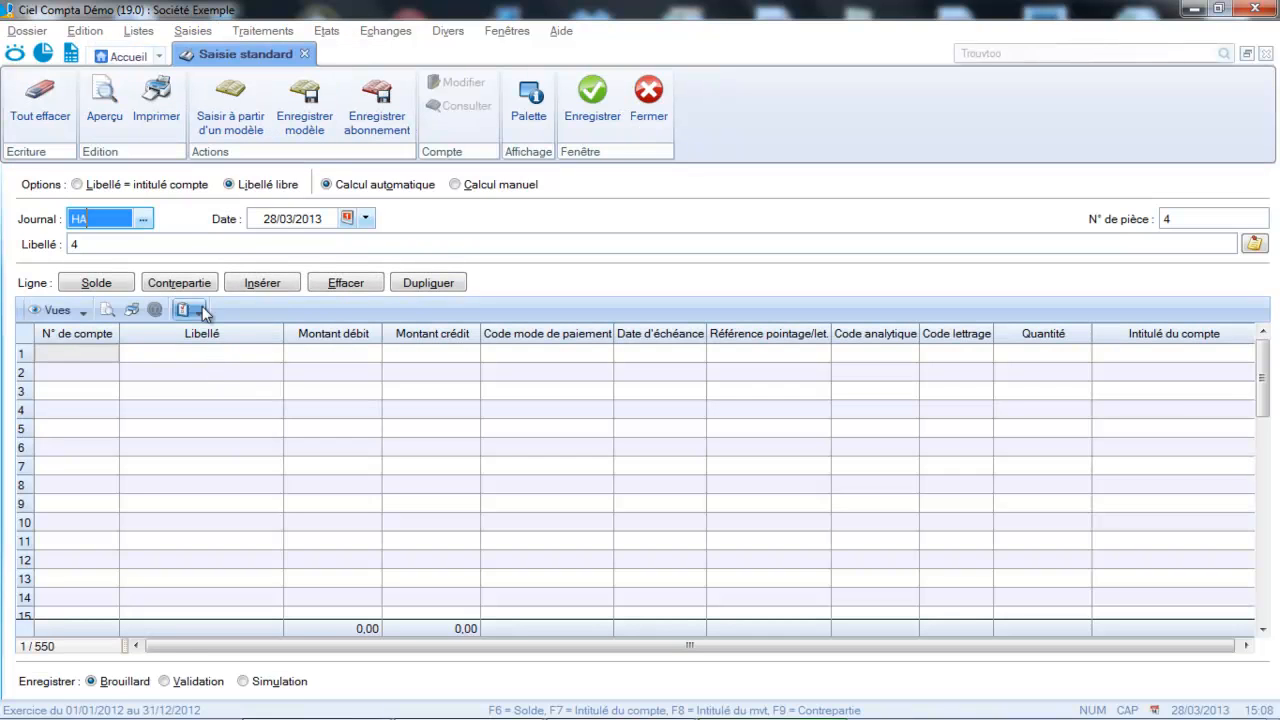
{"action": "left_click", "coordinate": [170, 238]}
{"action": "key", "text": "shift+Home"}
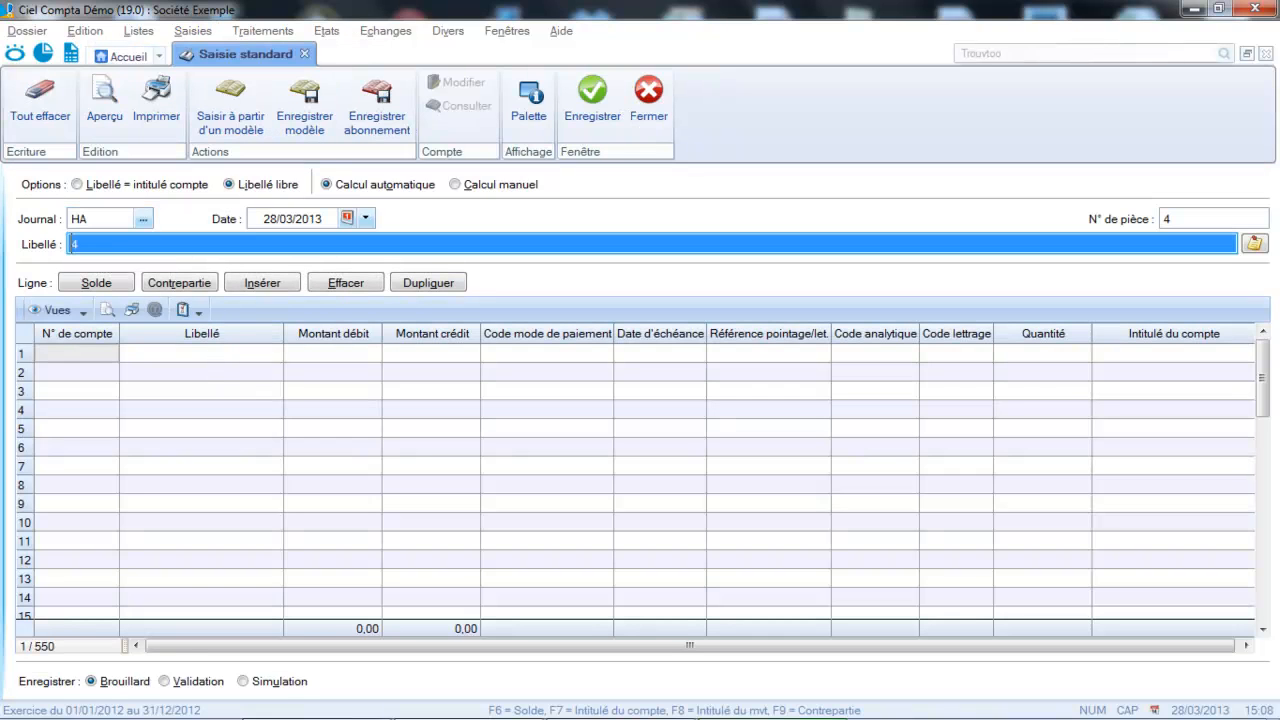
{"action": "type", "text": "LOYER"}
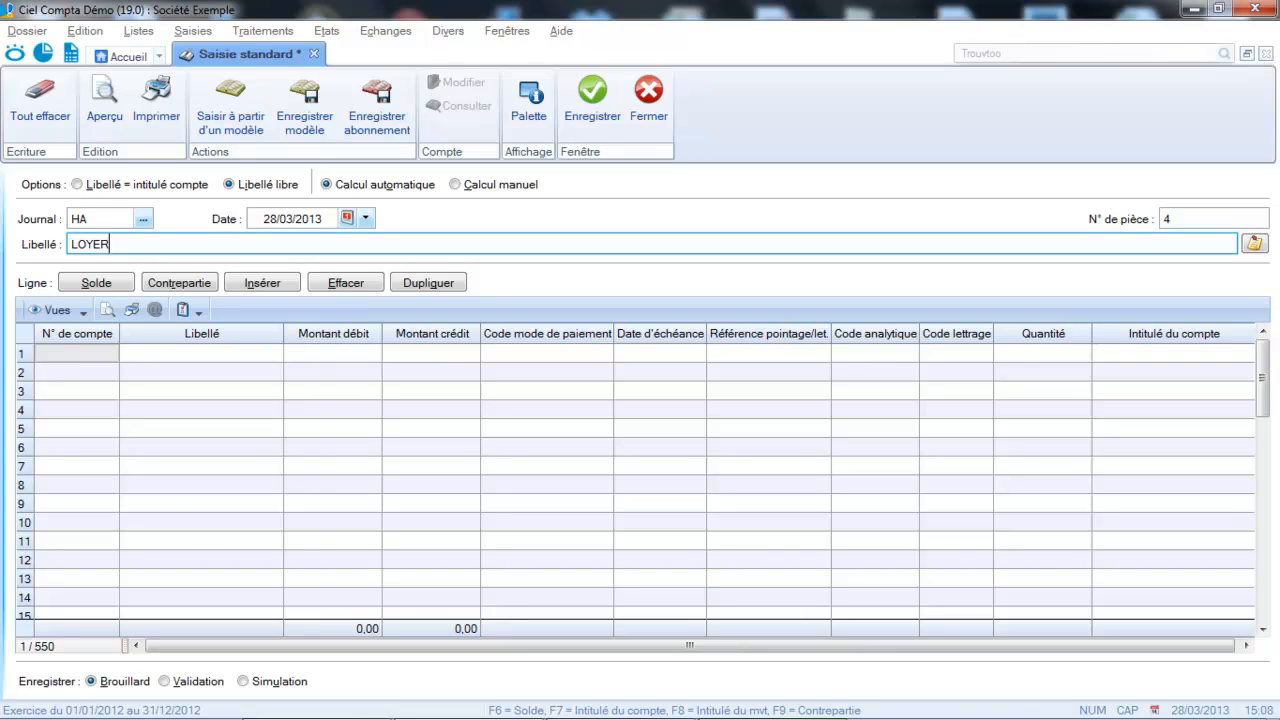
{"action": "key", "text": "Return"}
Step: Enter the first line of the entry on account 613000 with a debit amount of 500
{"action": "type", "text": "613000"}
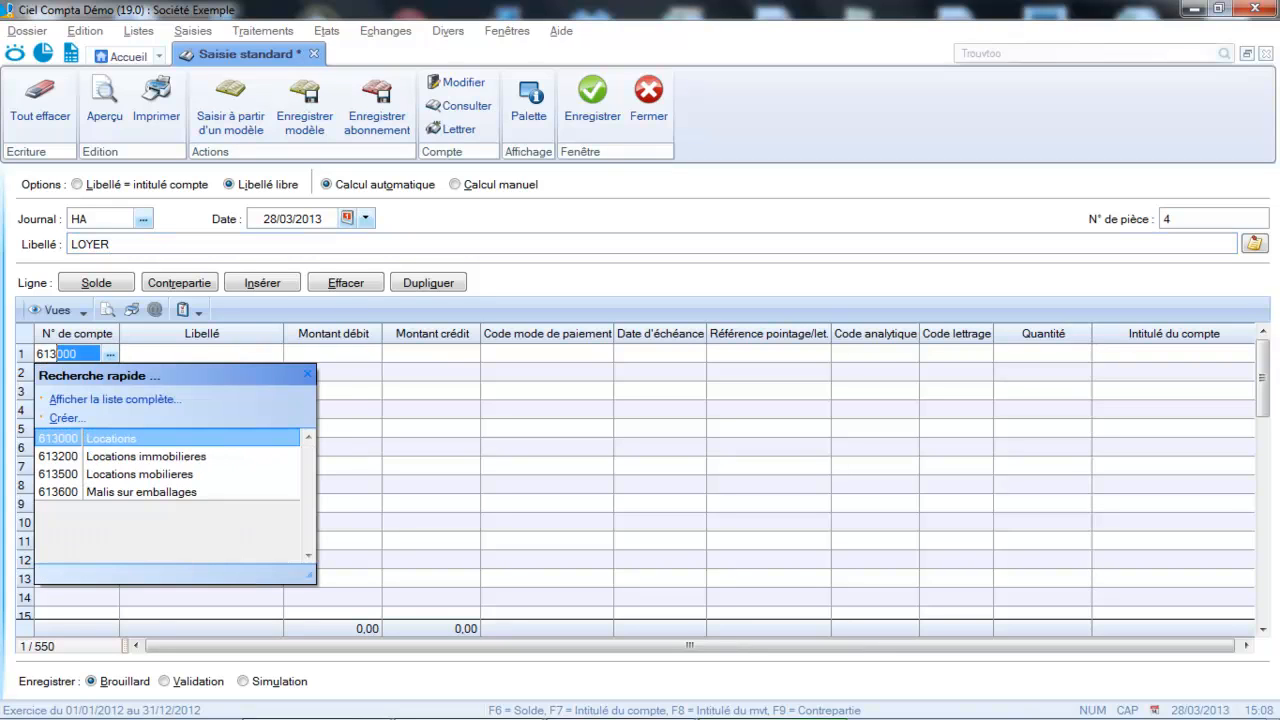
{"action": "key", "text": "Return"}
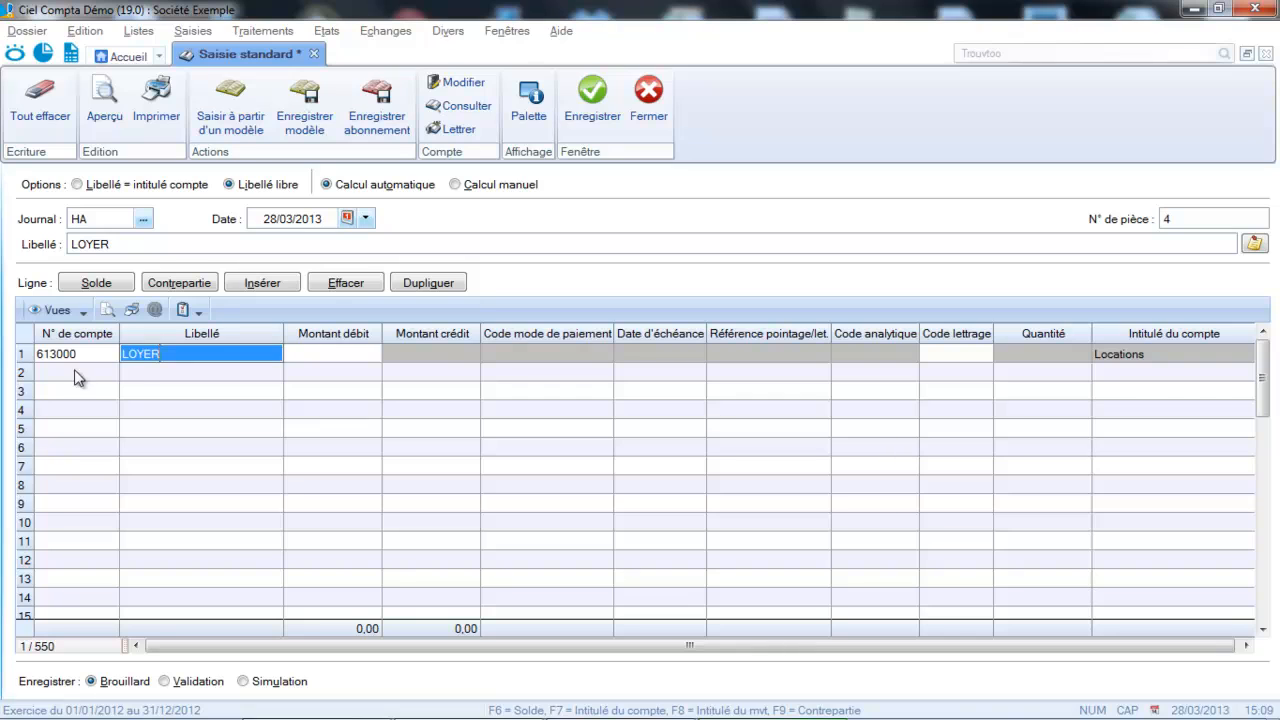
{"action": "key", "text": "Return"}
{"action": "type", "text": "500"}
{"action": "key", "text": "Return"}
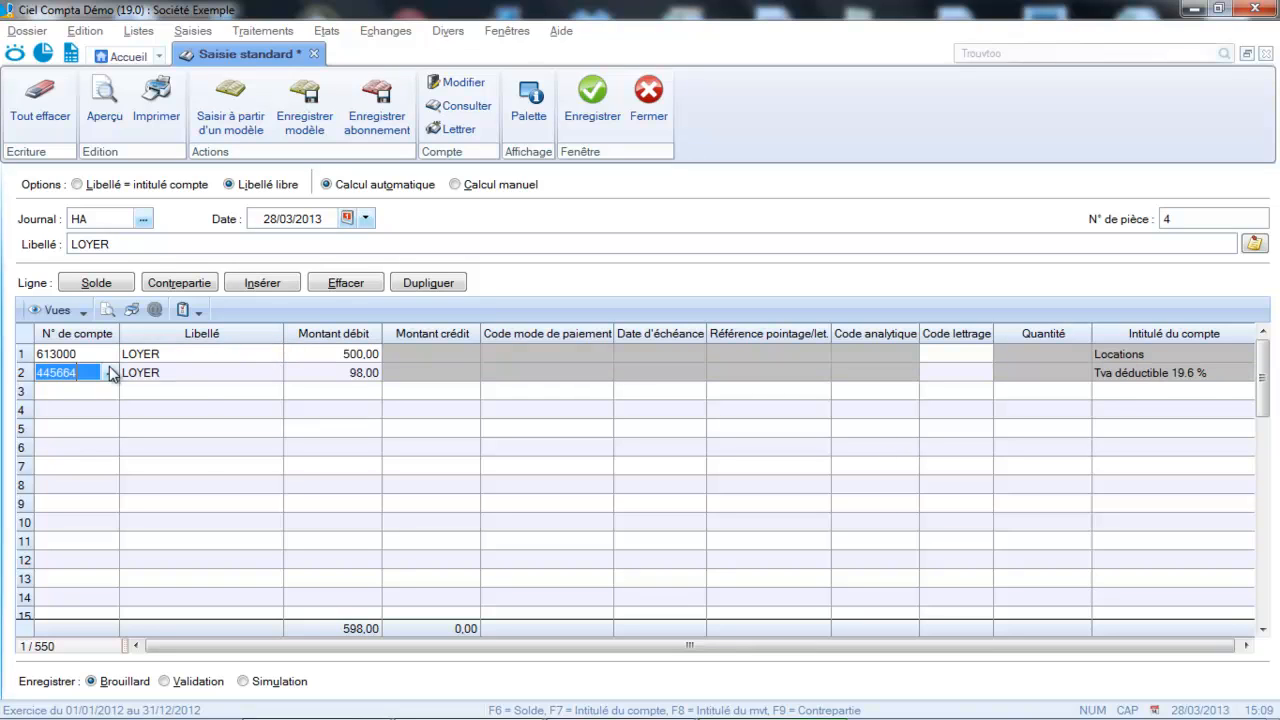
Step: Add supplier account 401000 on the third line as the entry's counterpart
{"action": "left_click", "coordinate": [86, 391]}
{"action": "type", "text": "401000"}
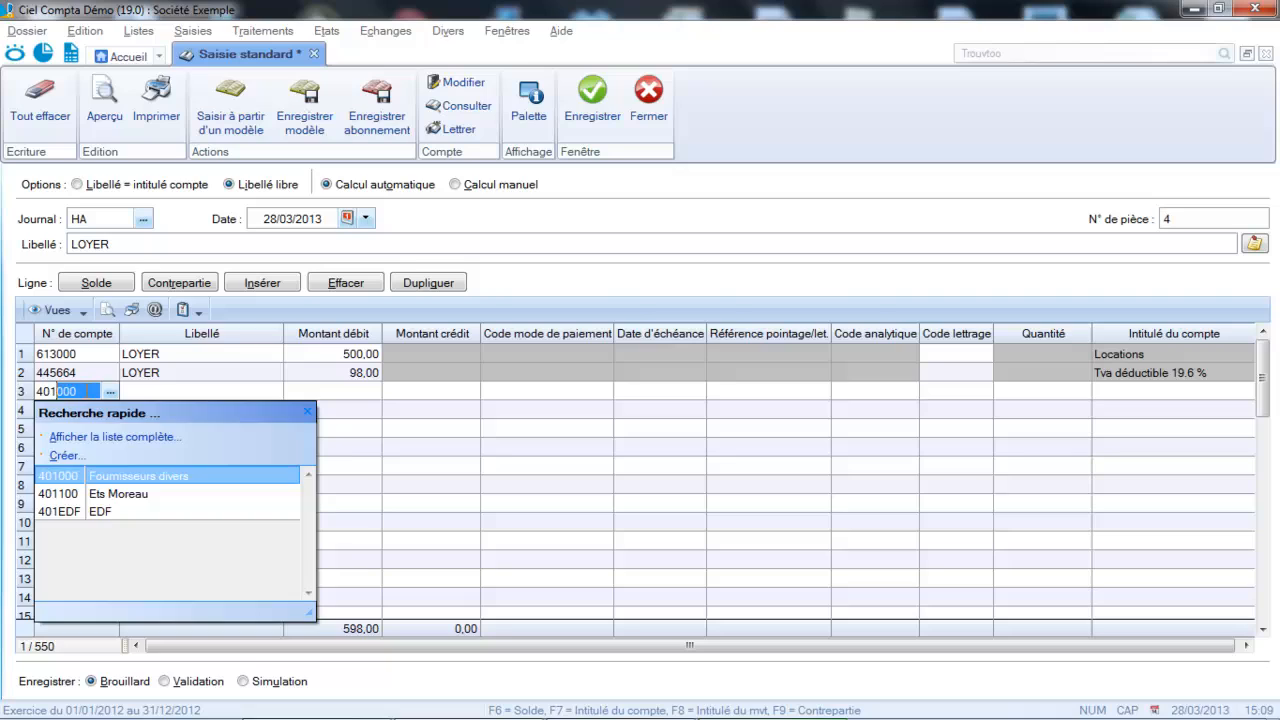
{"action": "key", "text": "Return"}
{"action": "left_click", "coordinate": [86, 395]}
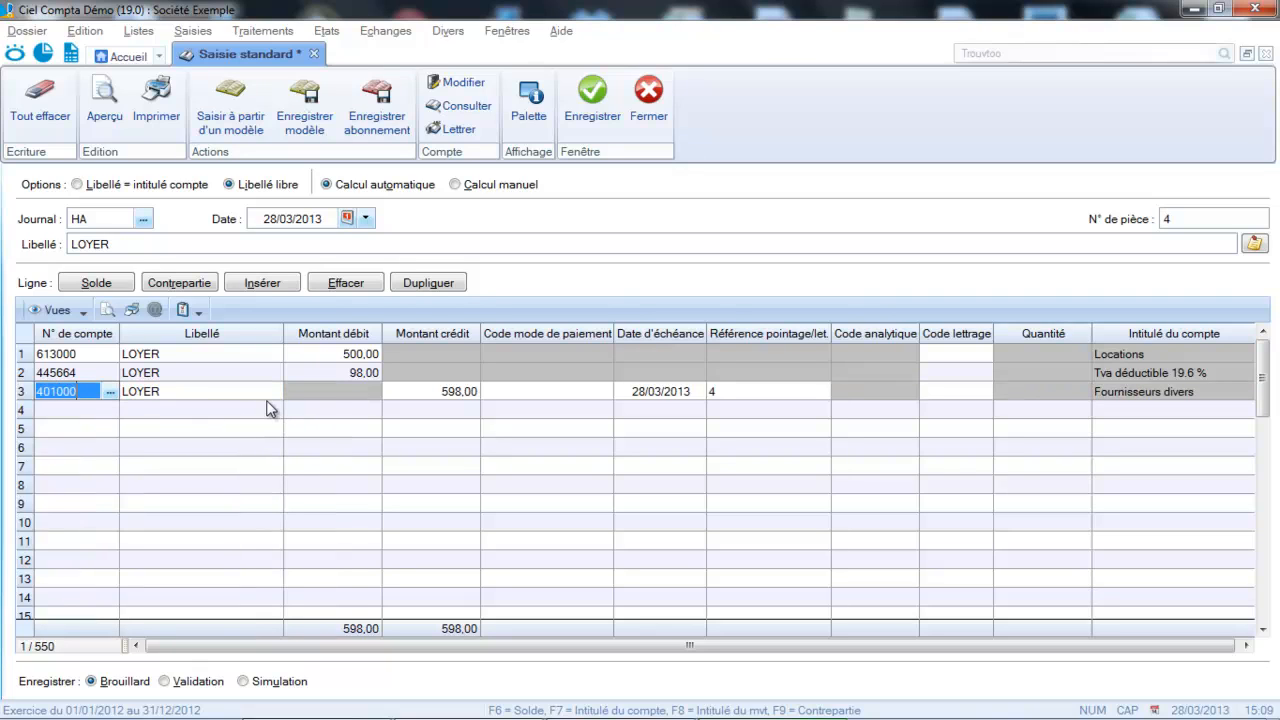
Step: Save the rent entry as a new subscription named LOYER
{"action": "left_click", "coordinate": [382, 128]}
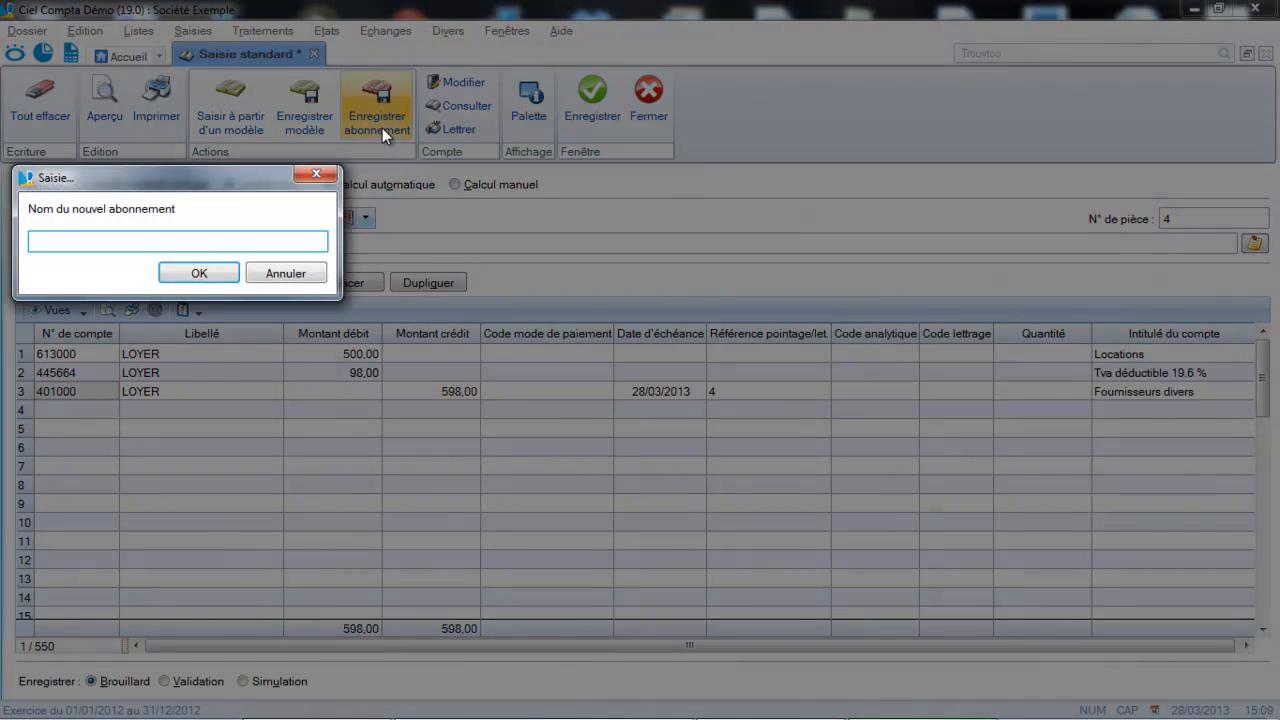
{"action": "type", "text": "LOYER"}
{"action": "left_click", "coordinate": [200, 273]}
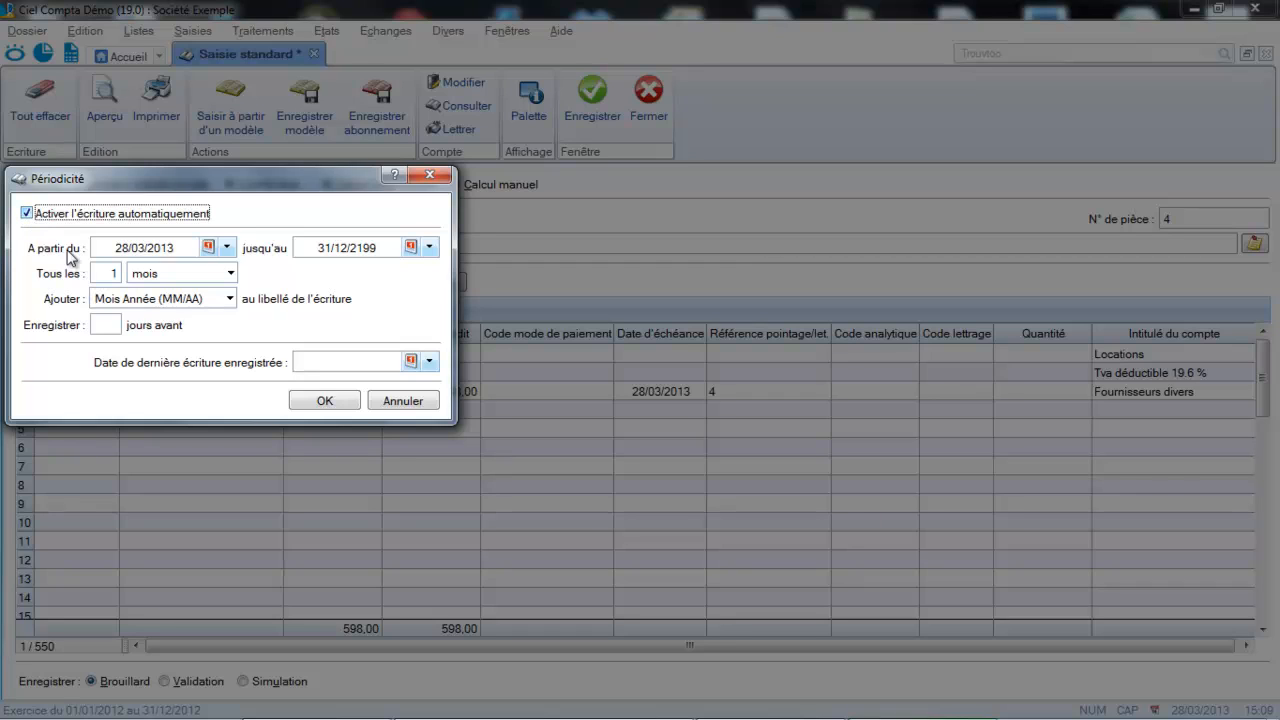
Step: Set the subscription to repeat every 5 months over the N+1 fiscal year dates, 01/01/2013 to 31/12/2013
{"action": "left_click", "coordinate": [115, 275]}
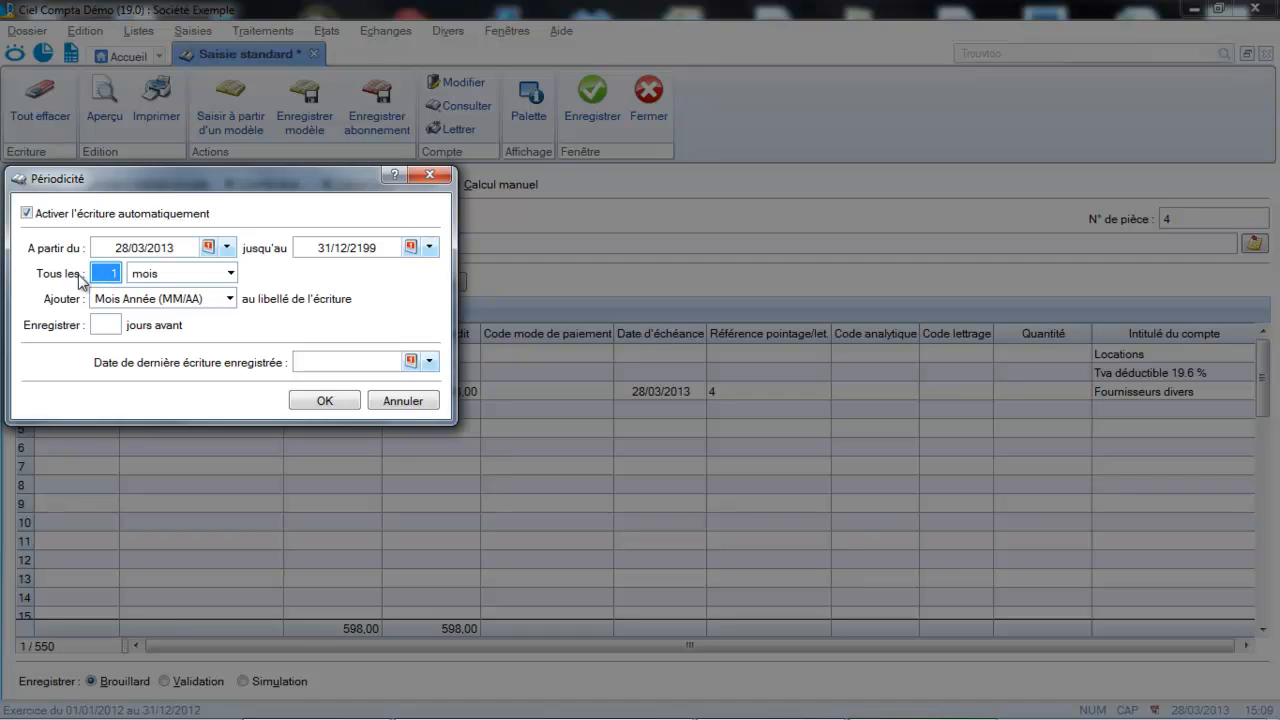
{"action": "type", "text": "5"}
{"action": "key", "text": "Tab"}
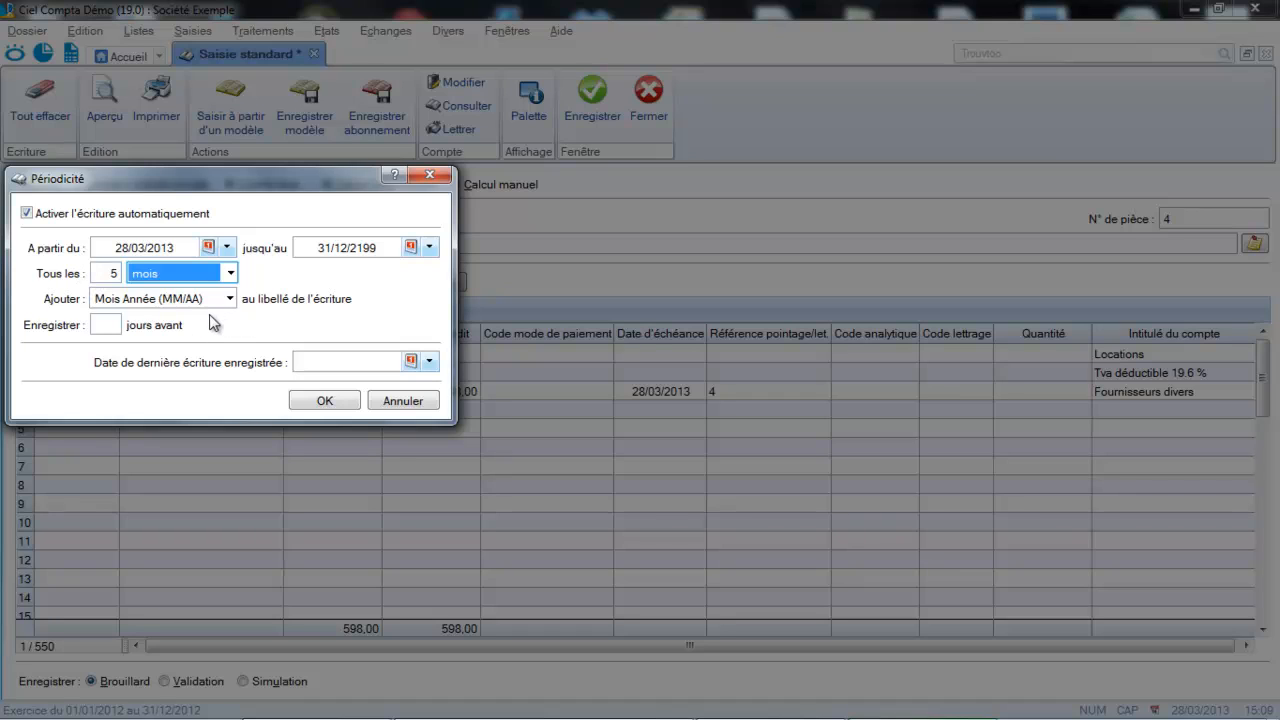
{"action": "left_click", "coordinate": [430, 248]}
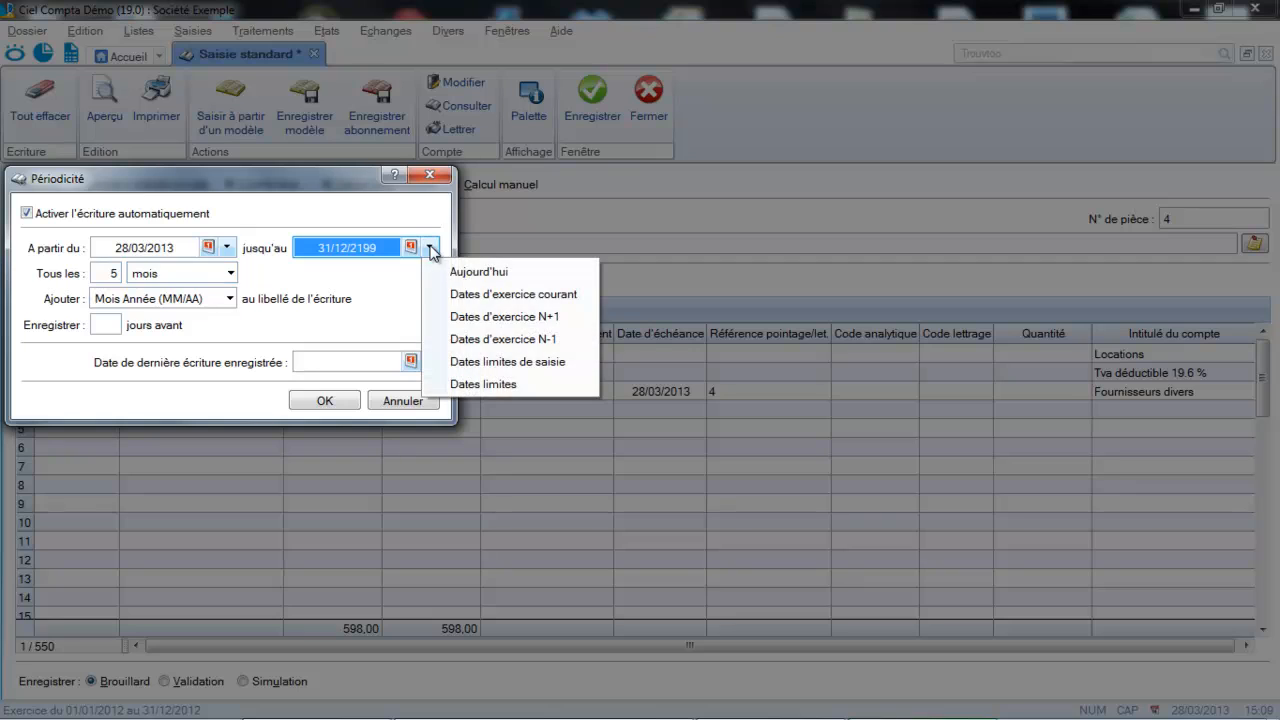
{"action": "left_click", "coordinate": [459, 320]}
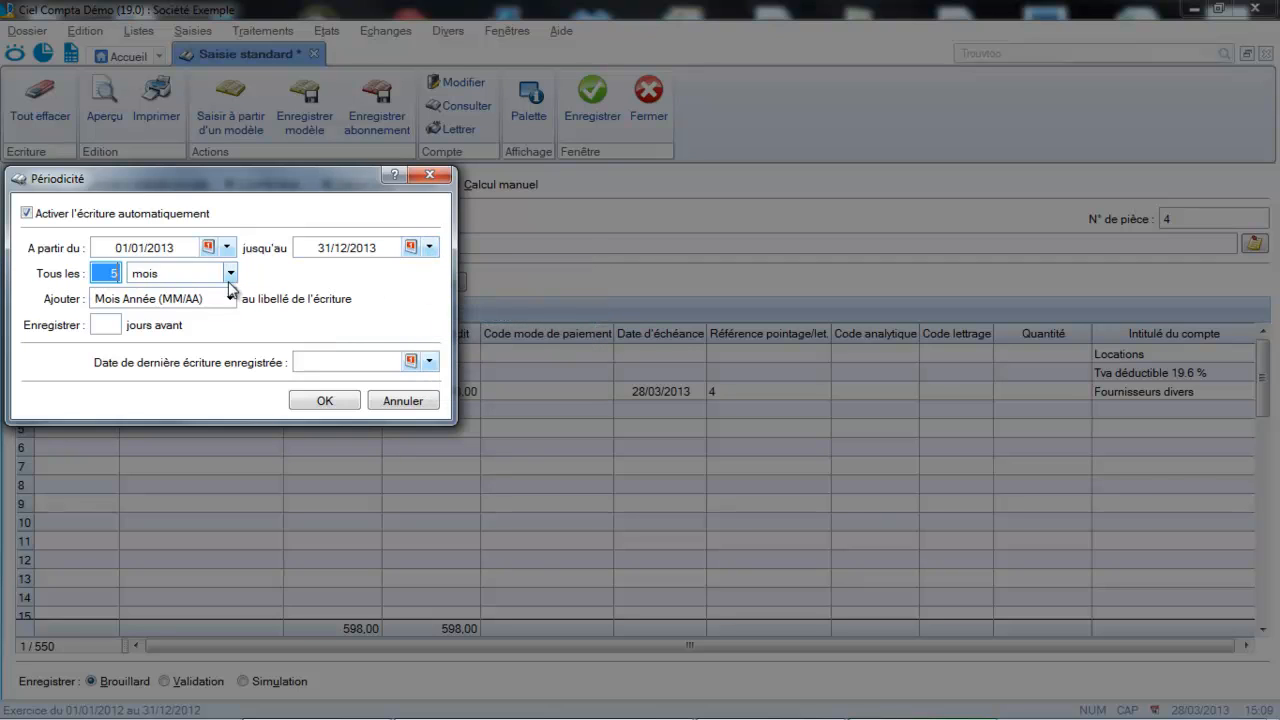
Step: Set the date of the last recorded entry to 05/03/2013 and validate the subscription's periodicity
{"action": "left_click", "coordinate": [115, 324]}
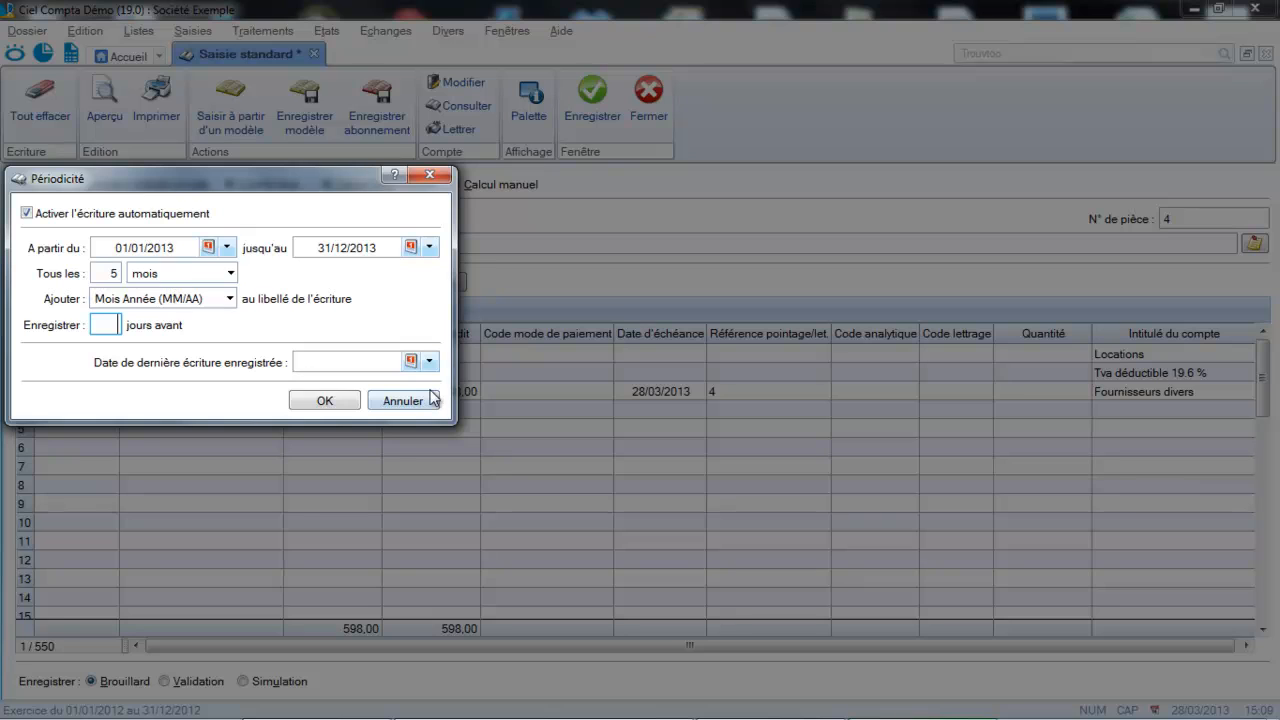
{"action": "left_click", "coordinate": [413, 363]}
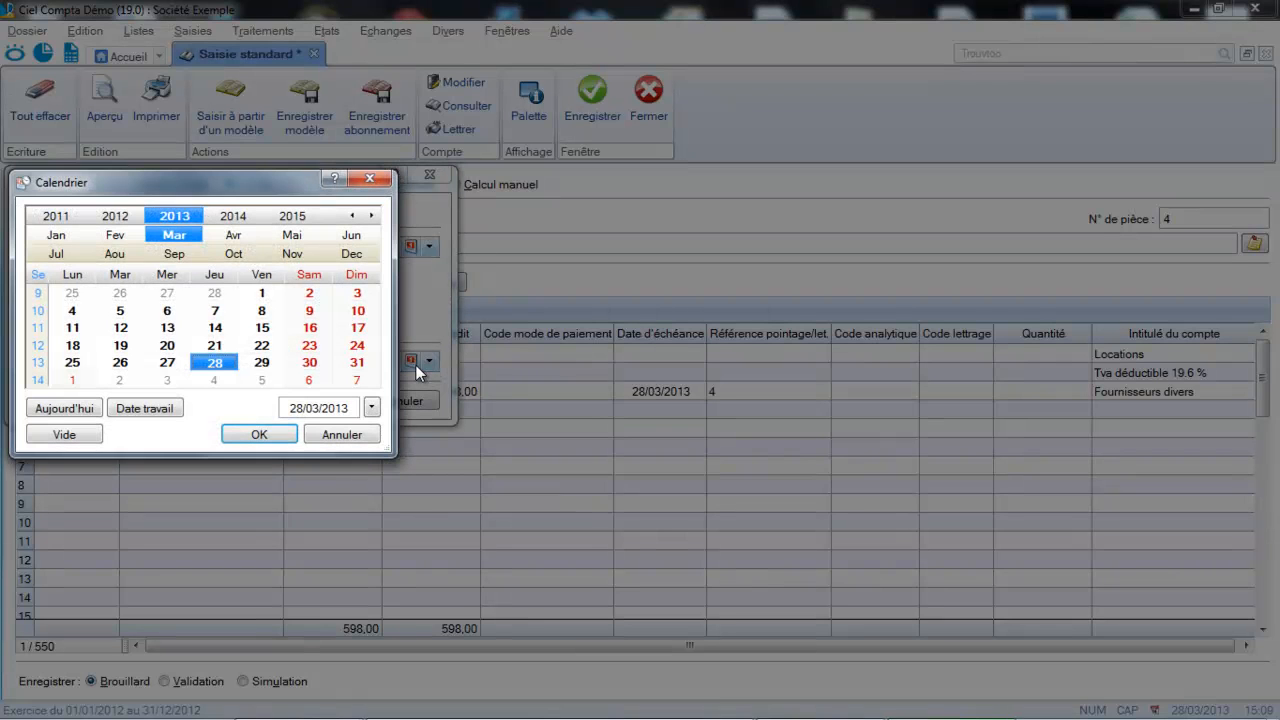
{"action": "left_click", "coordinate": [232, 236]}
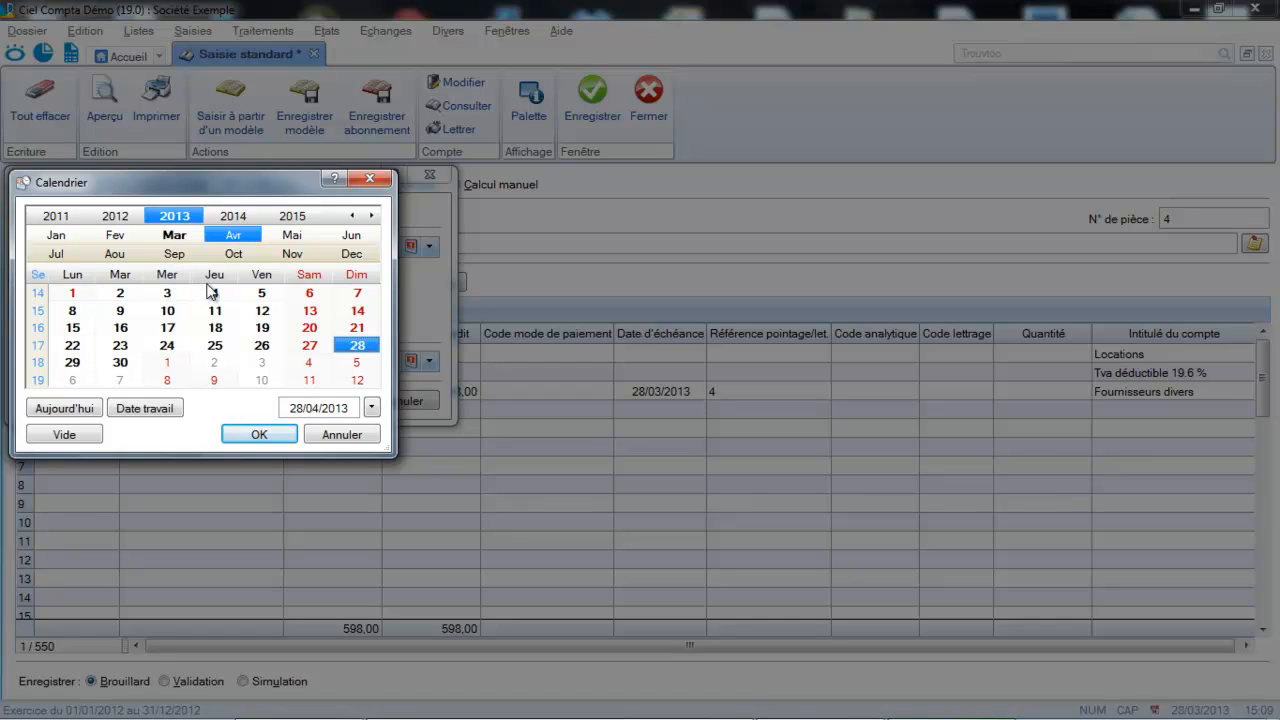
{"action": "left_click", "coordinate": [262, 296]}
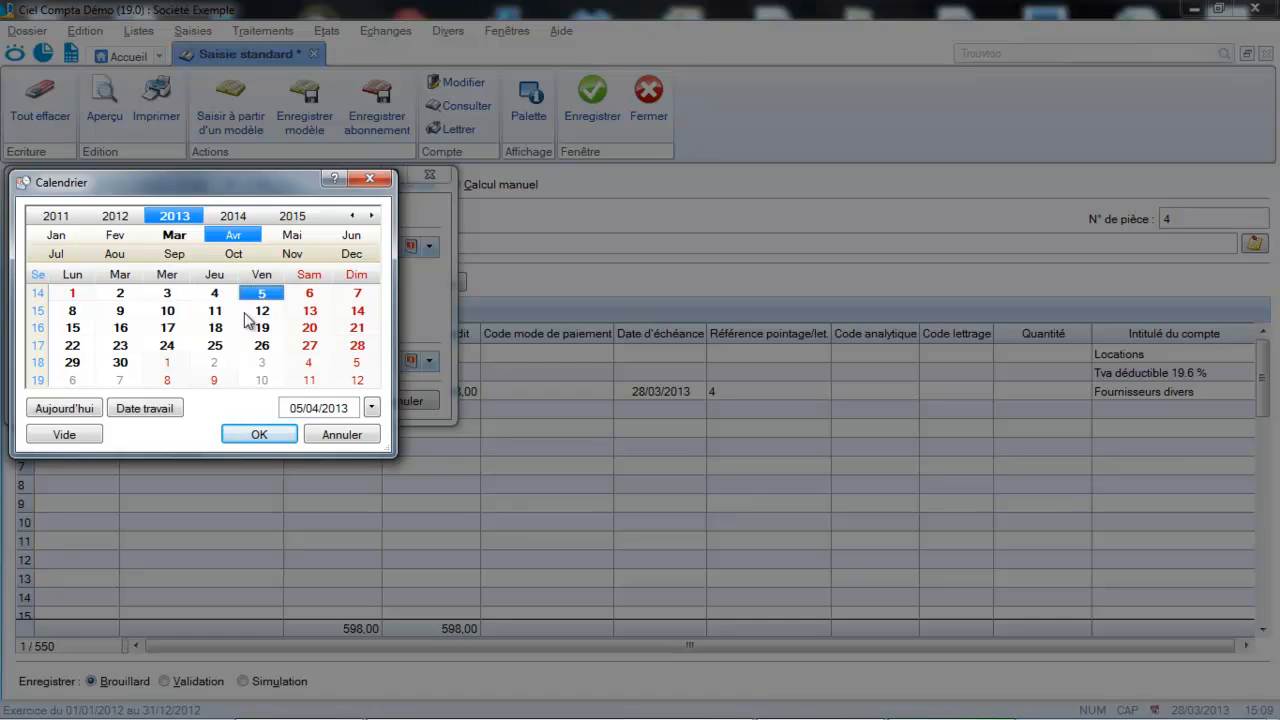
{"action": "left_click", "coordinate": [259, 434]}
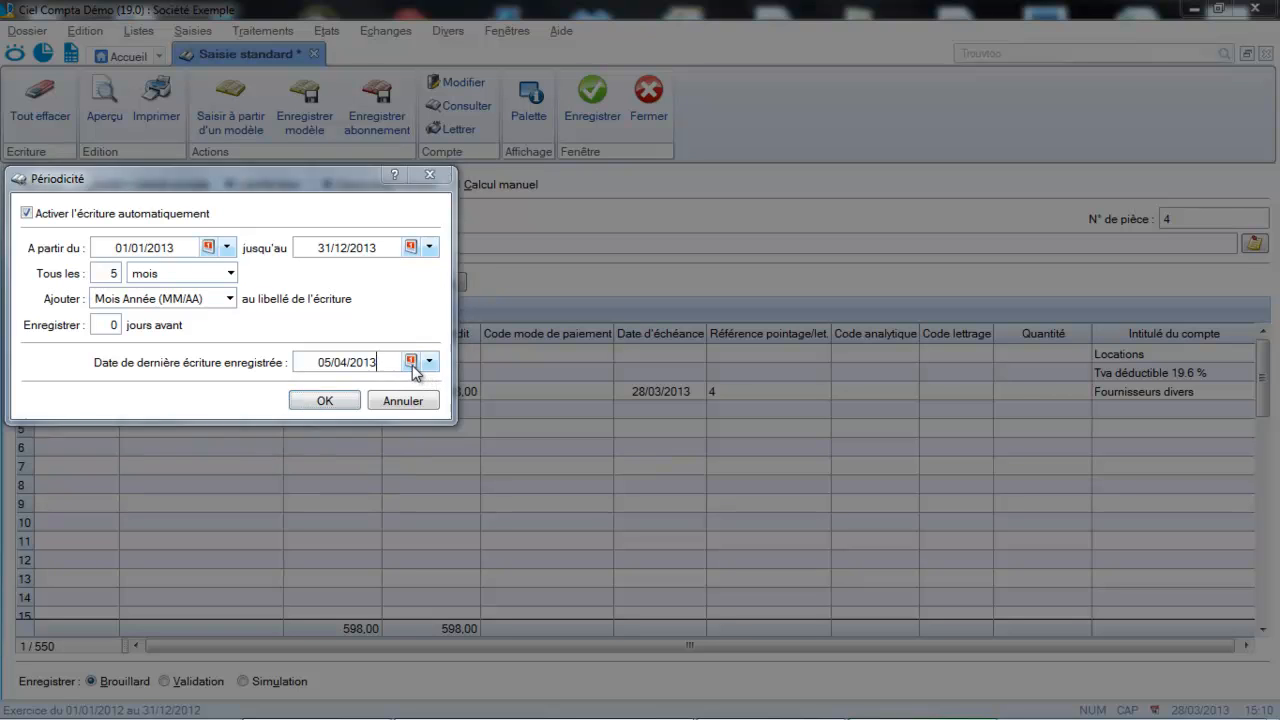
{"action": "left_click", "coordinate": [411, 362]}
{"action": "left_click", "coordinate": [174, 237]}
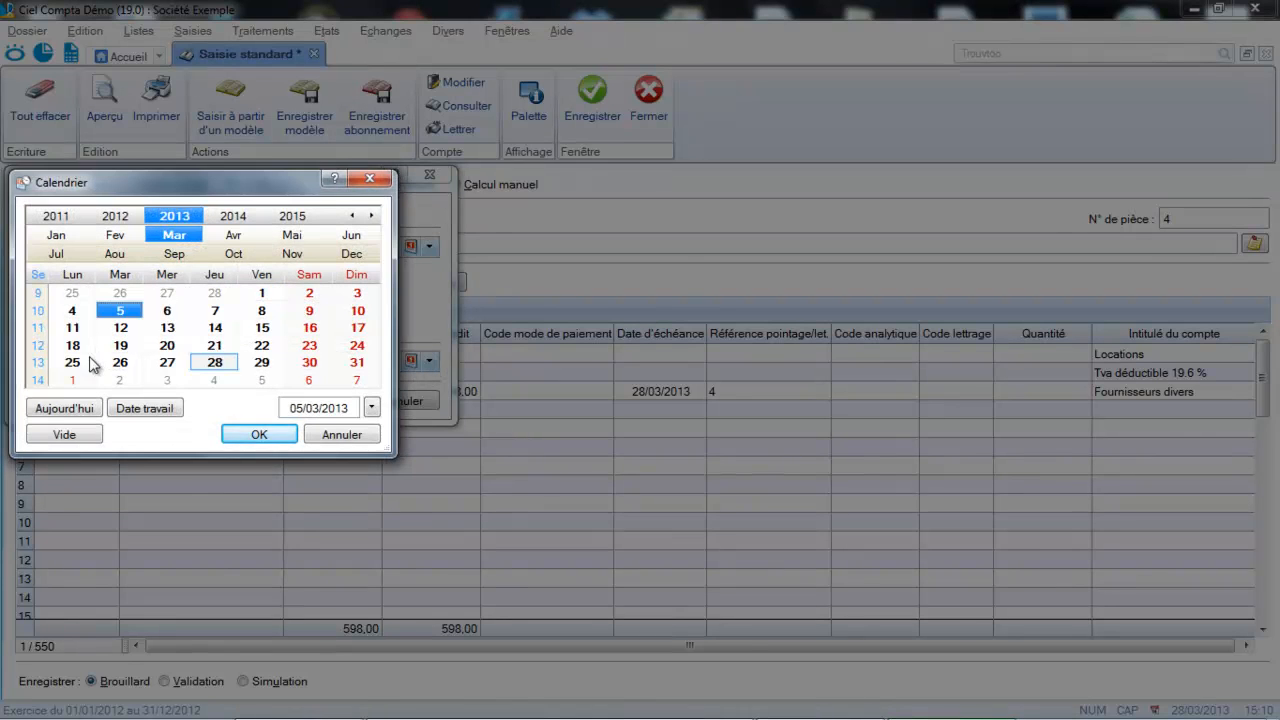
{"action": "left_click", "coordinate": [243, 434]}
{"action": "left_click", "coordinate": [322, 401]}
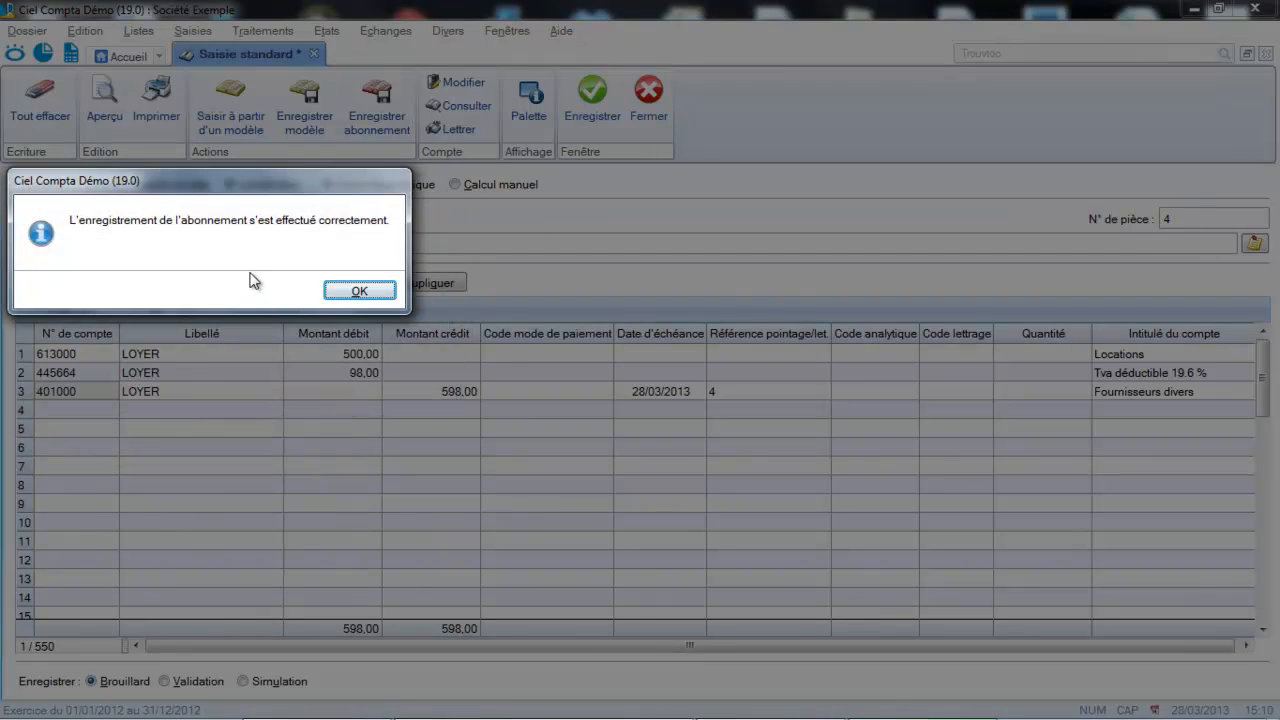
{"action": "left_click", "coordinate": [359, 290]}
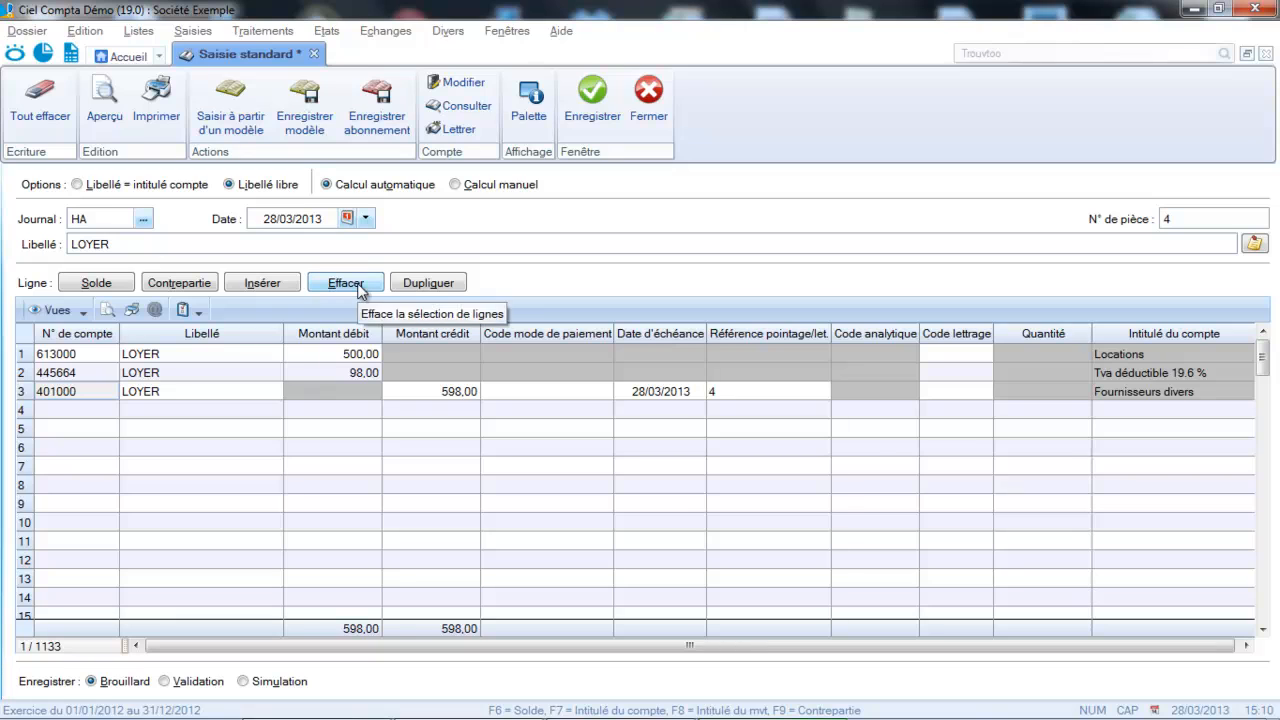
Step: Record the rent entry as a draft (Brouillard) and close the standard entry window
{"action": "left_click", "coordinate": [595, 123]}
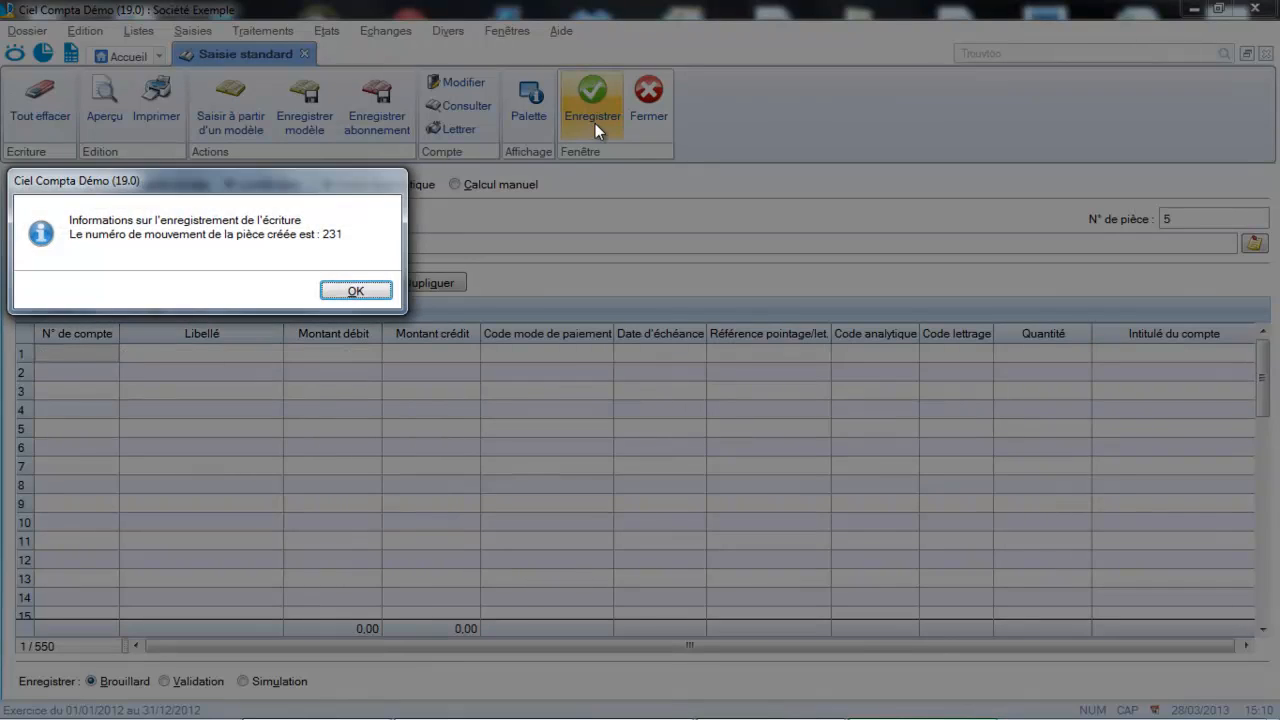
{"action": "left_click", "coordinate": [357, 290]}
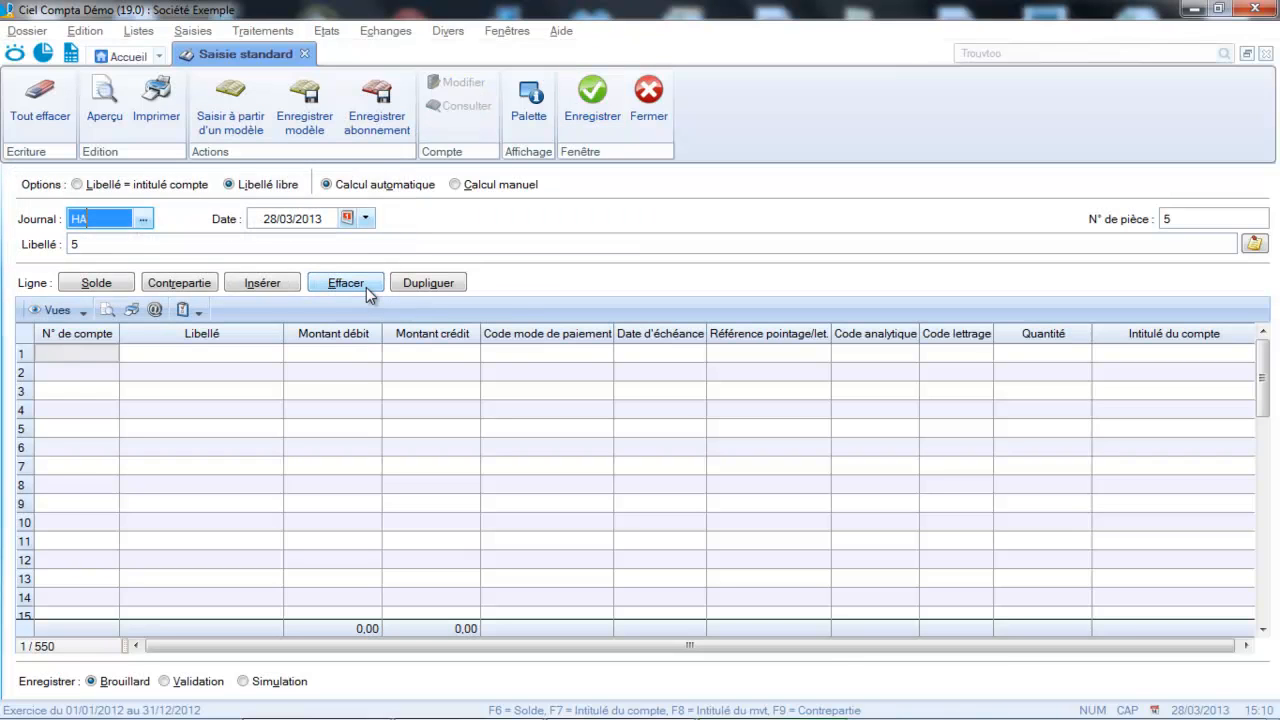
{"action": "left_click", "coordinate": [646, 115]}
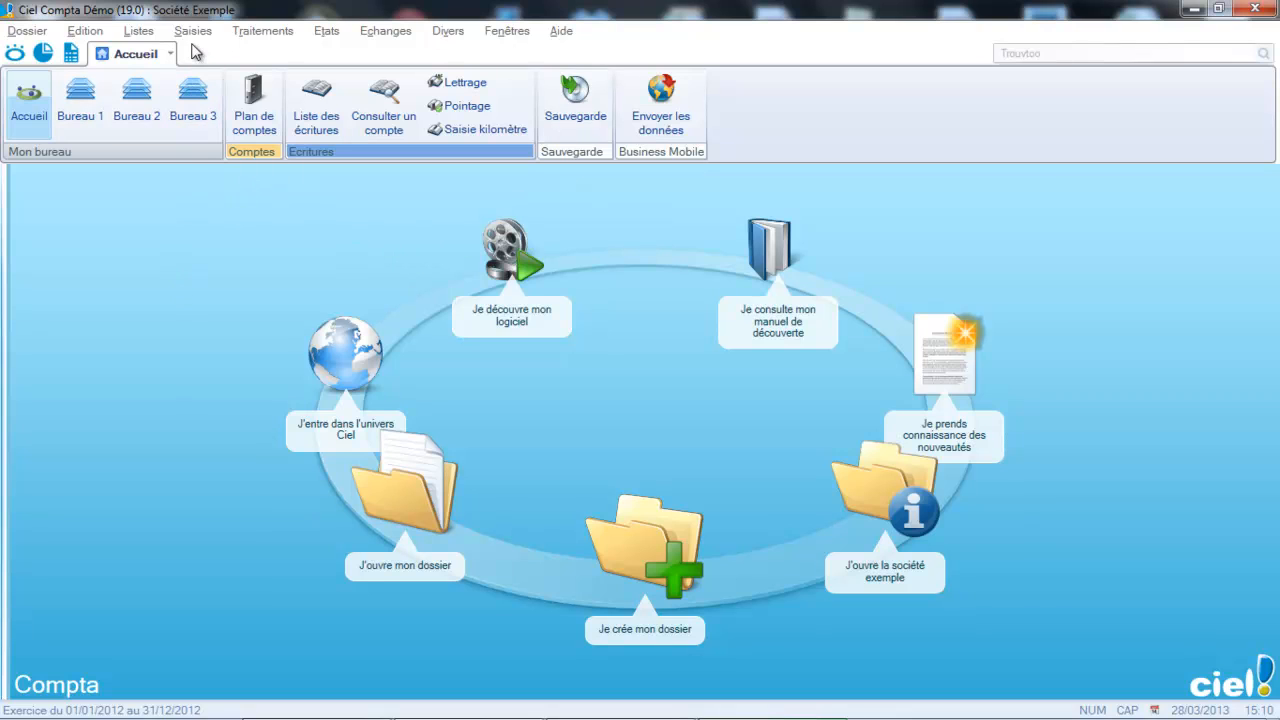
Step: Create a new standard entry model in the list of models and subscriptions and name it EDF
{"action": "left_click", "coordinate": [134, 33]}
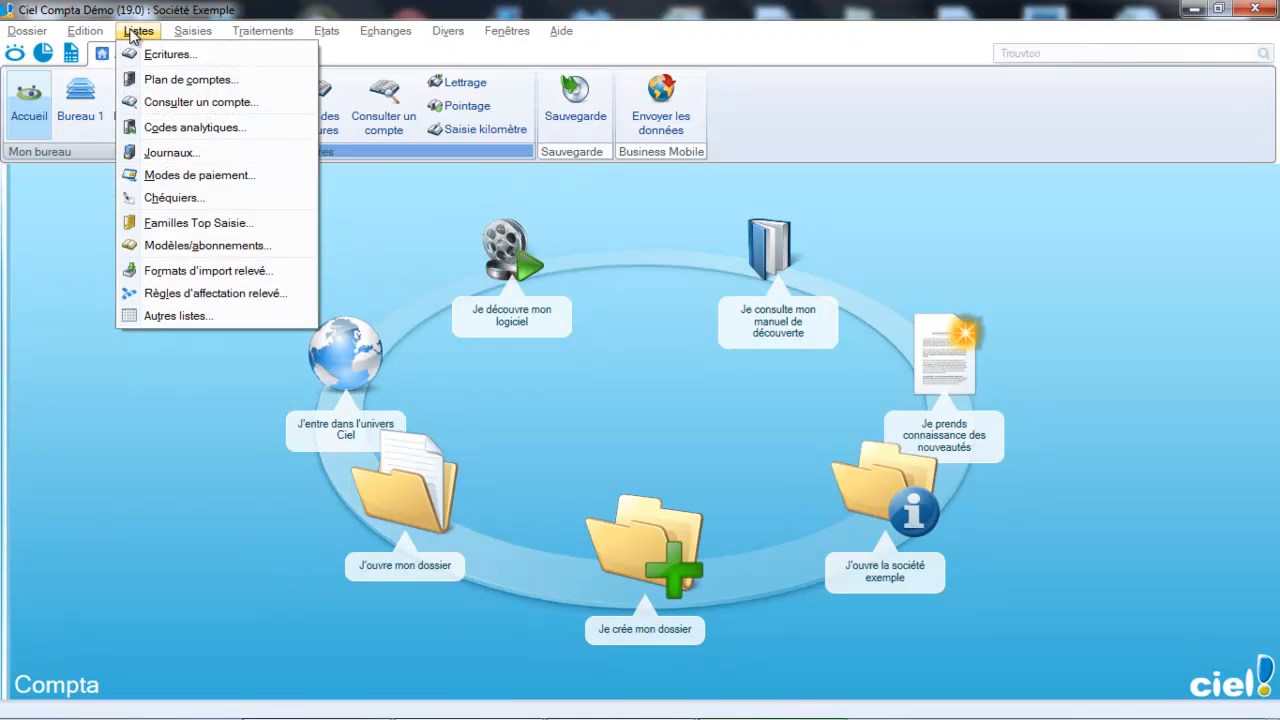
{"action": "left_click", "coordinate": [150, 247]}
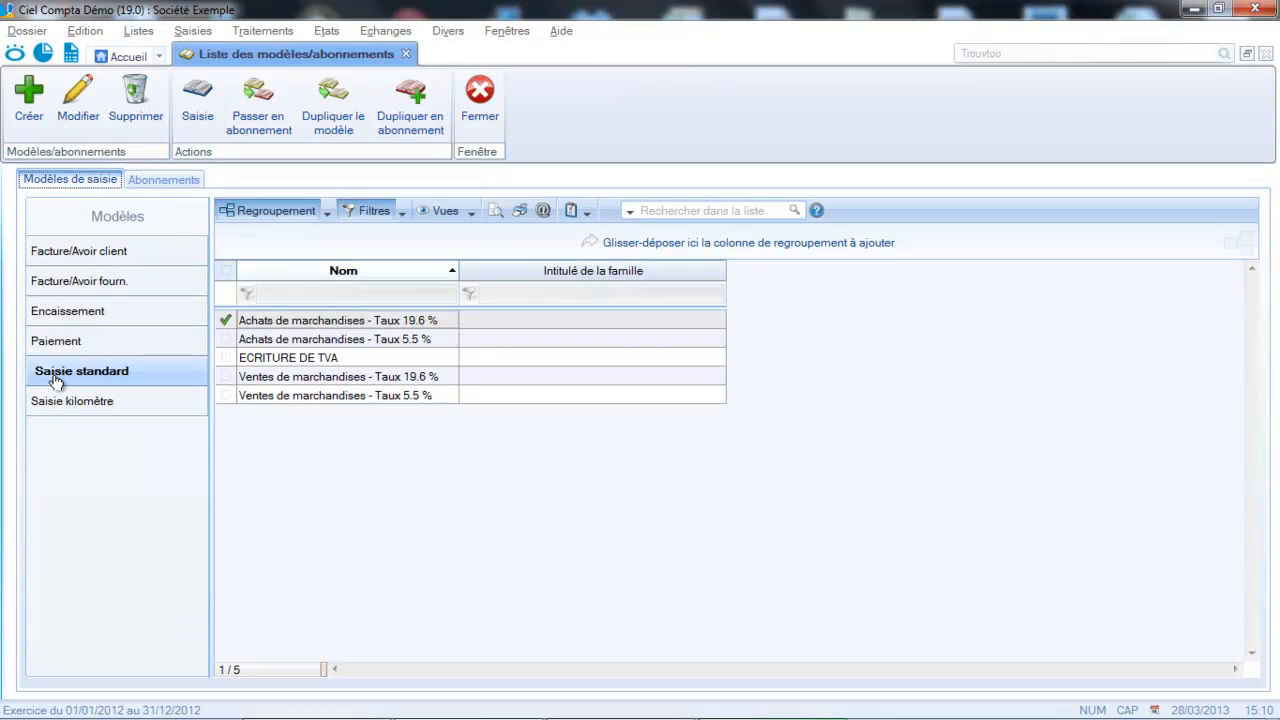
{"action": "left_click", "coordinate": [27, 118]}
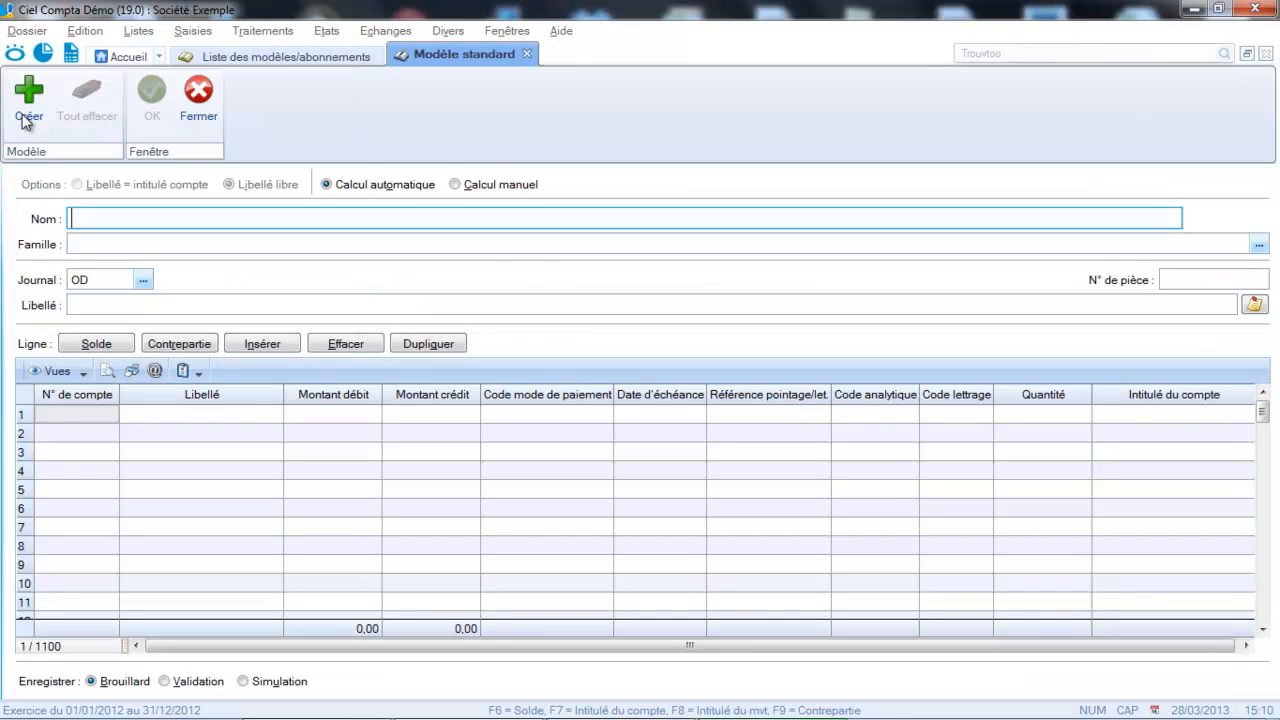
{"action": "type", "text": "EDF"}
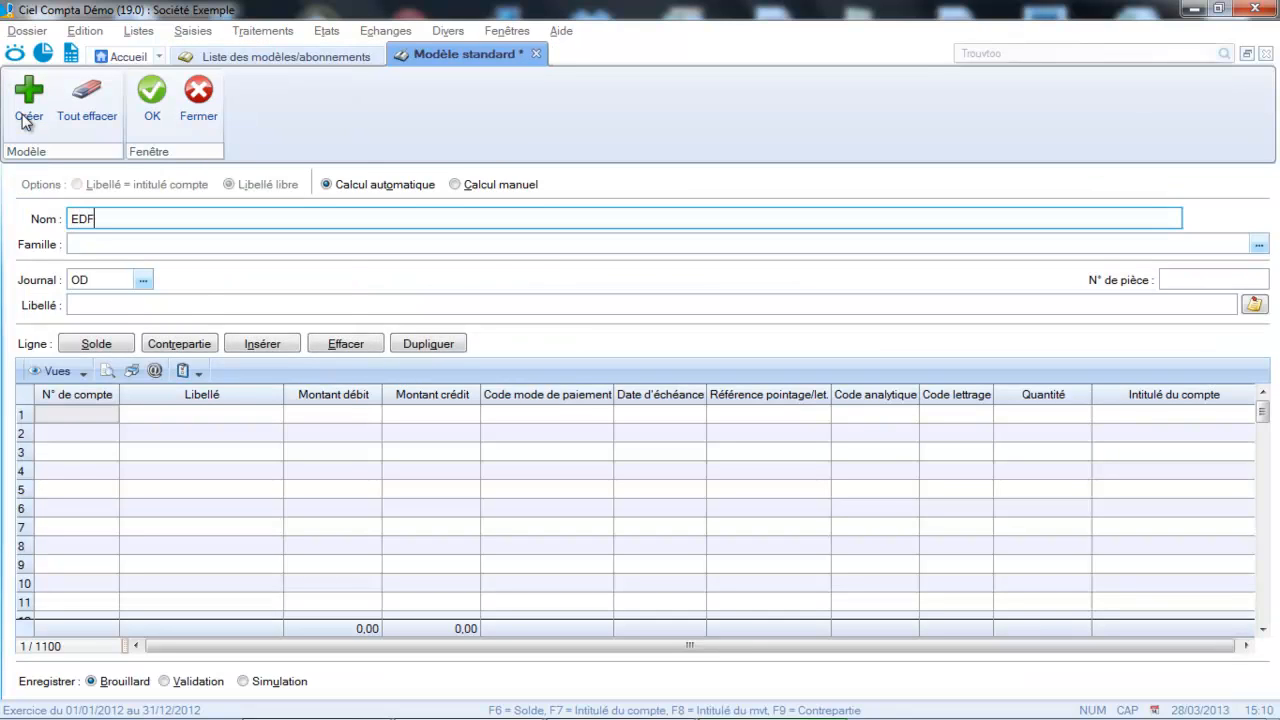
Step: Set the EDF model's journal to HA and its label to EDF
{"action": "key", "text": "Tab"}
{"action": "key", "text": "Tab"}
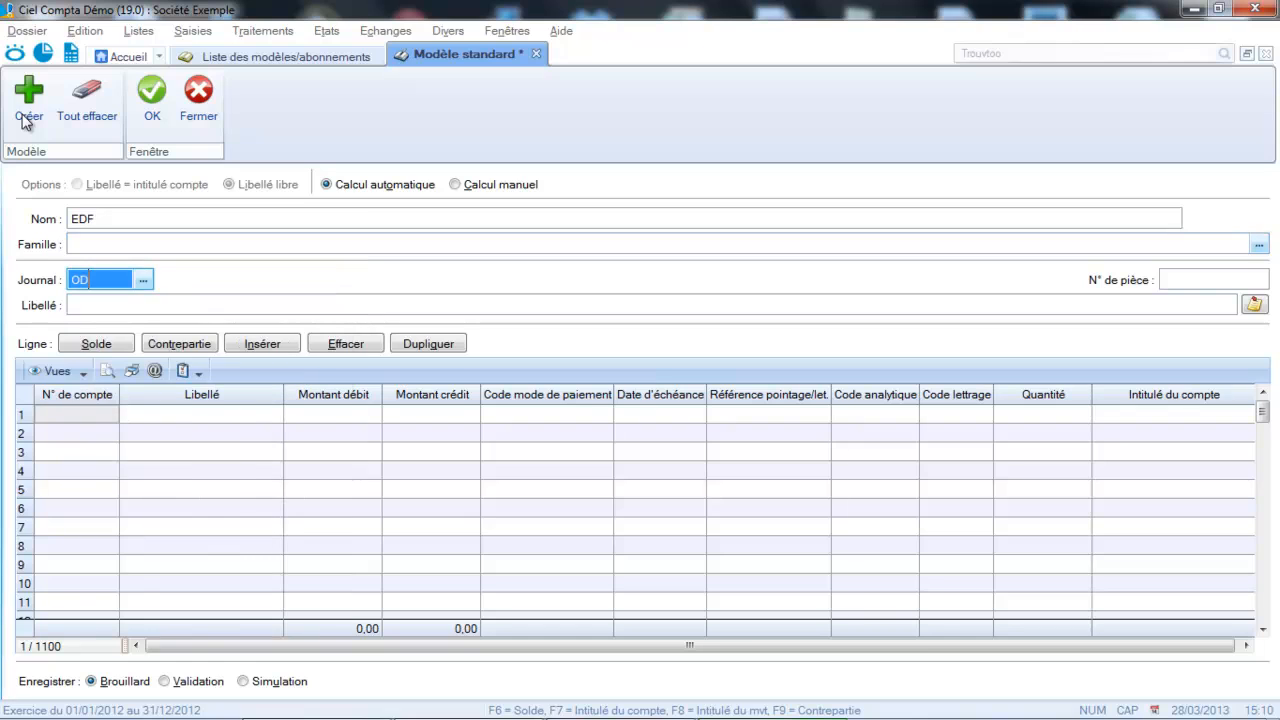
{"action": "type", "text": "HA"}
{"action": "key", "text": "Tab"}
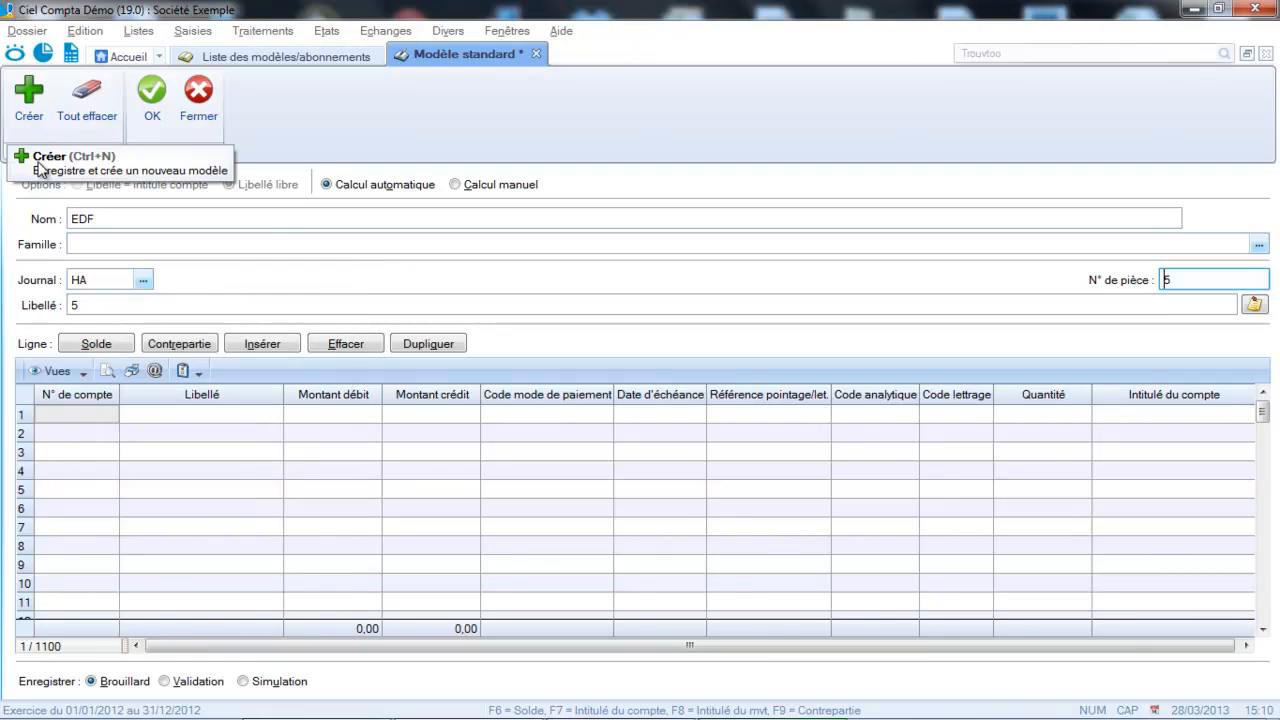
{"action": "left_click", "coordinate": [89, 300]}
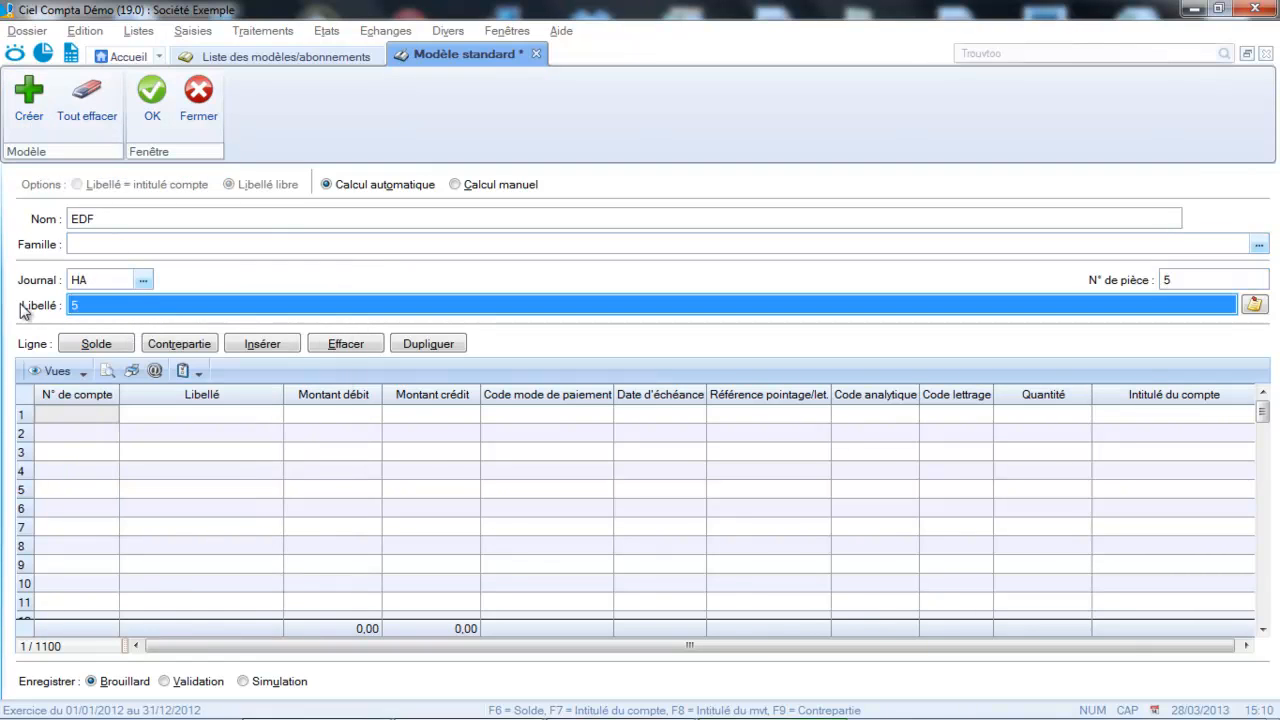
{"action": "type", "text": "EDF"}
Step: Fill the first line of the EDF model with supplier account 401EDF and a credit amount of 60
{"action": "key", "text": "Tab"}
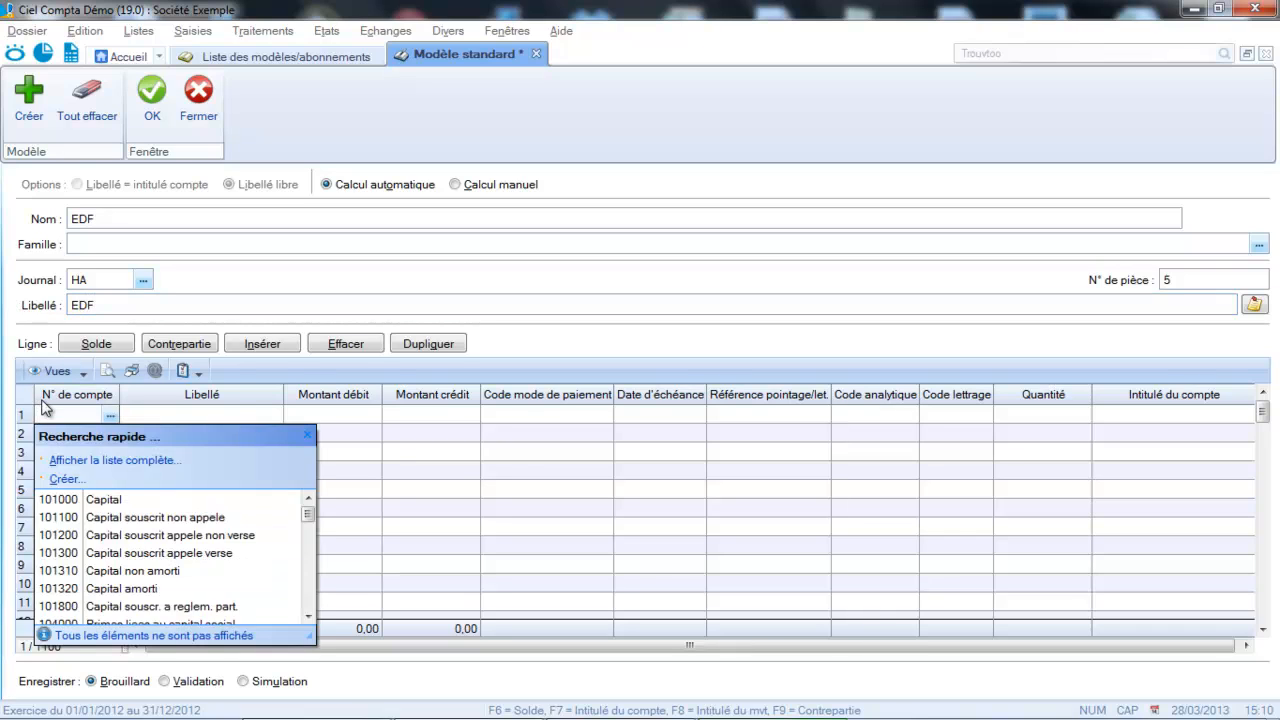
{"action": "type", "text": "401000"}
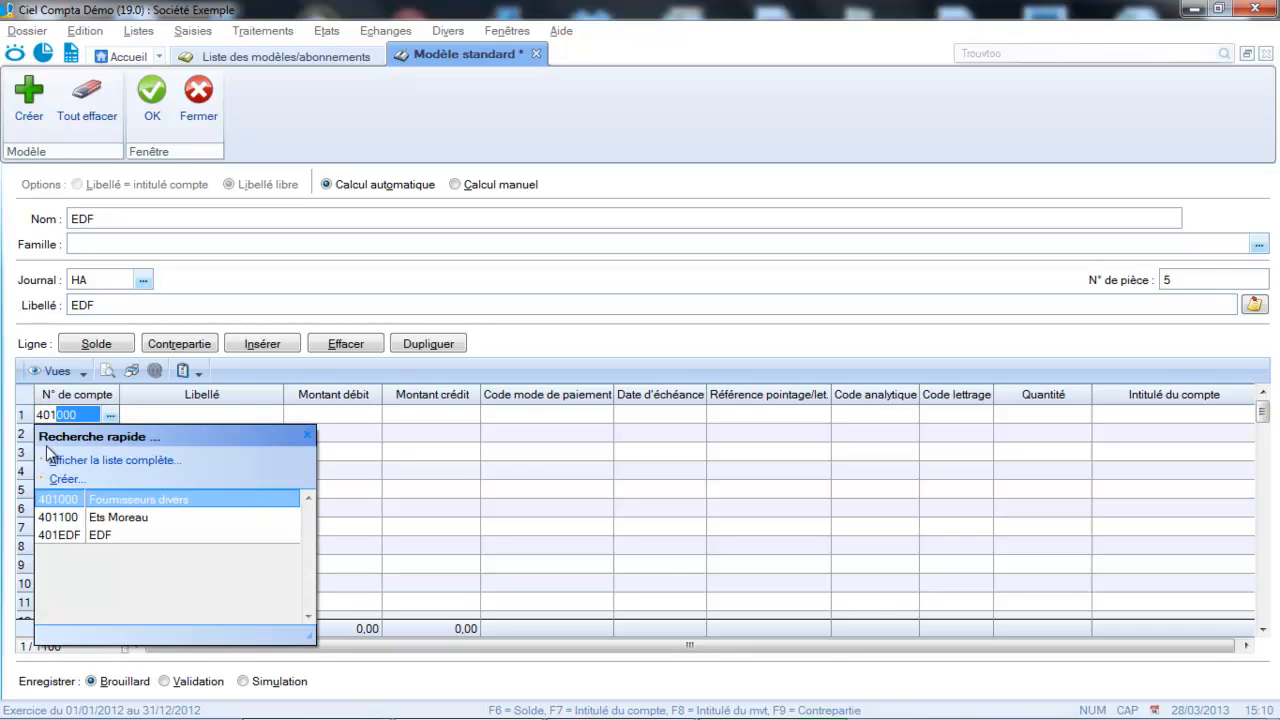
{"action": "left_click", "coordinate": [68, 538]}
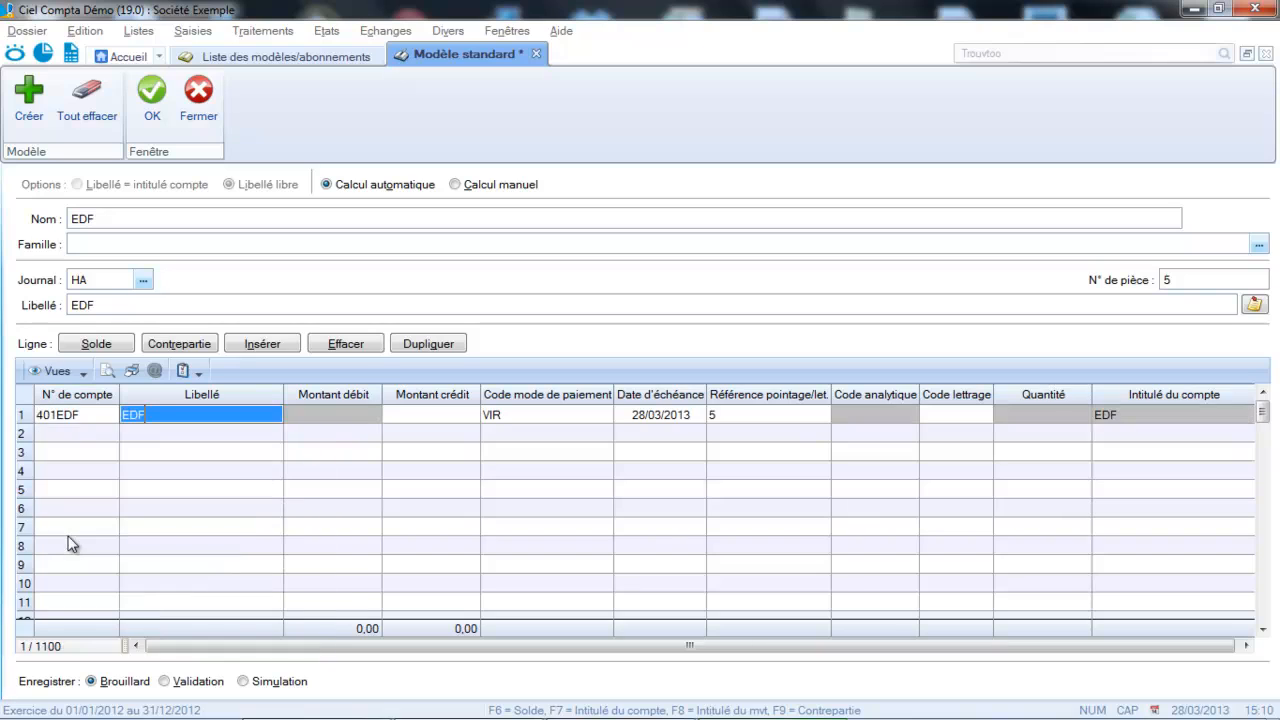
{"action": "key", "text": "Tab"}
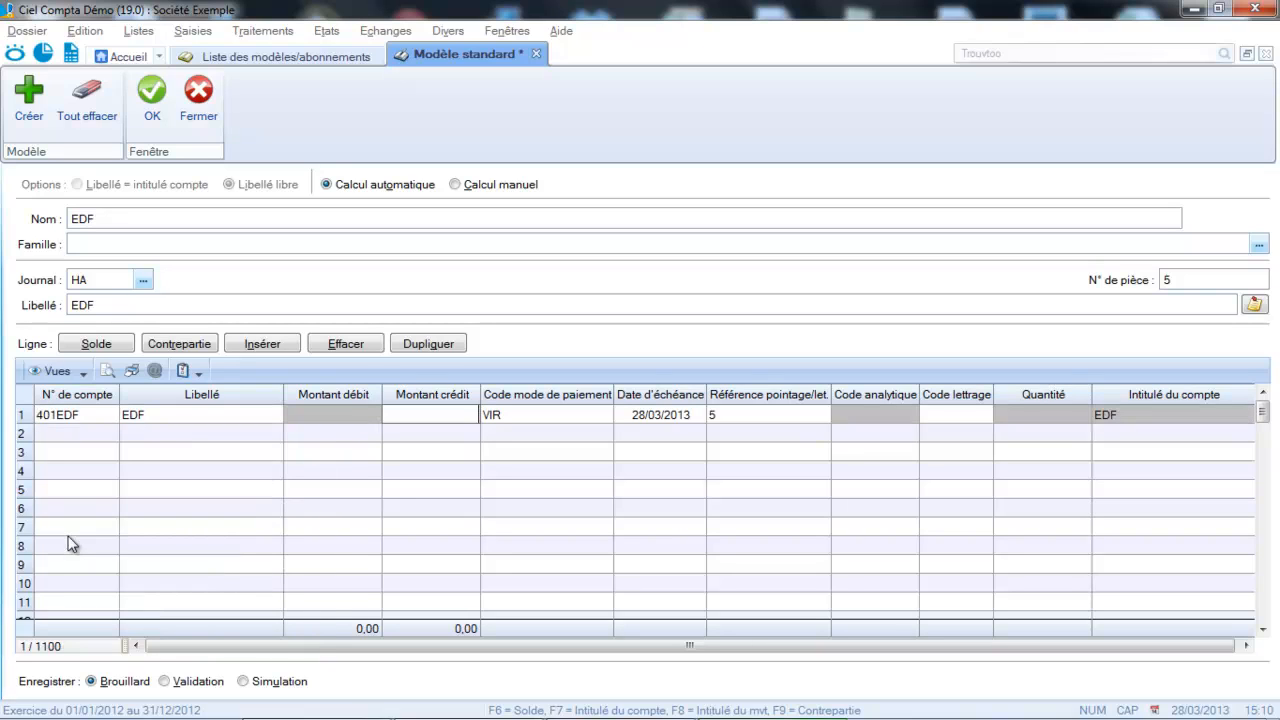
{"action": "type", "text": "60"}
{"action": "key", "text": "Tab"}
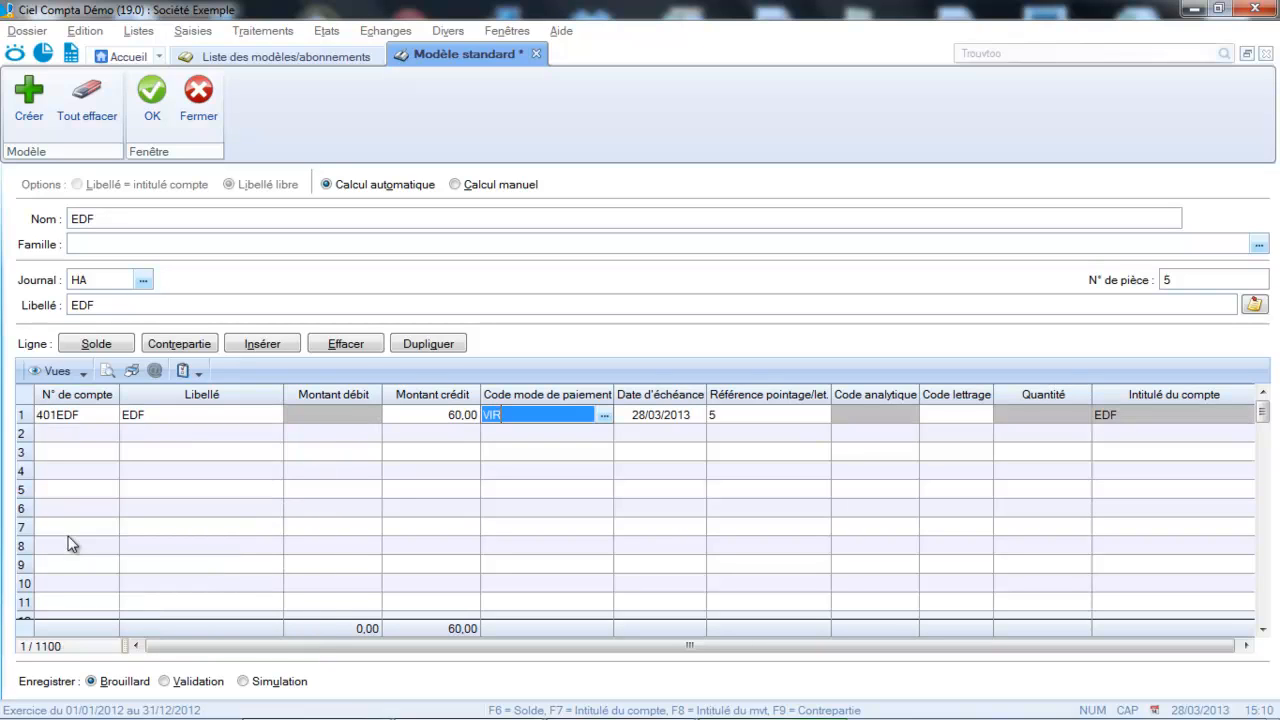
Step: Add a second line on the 19.6 % deductible VAT account 445664
{"action": "left_click", "coordinate": [63, 437]}
{"action": "type", "text": "445661"}
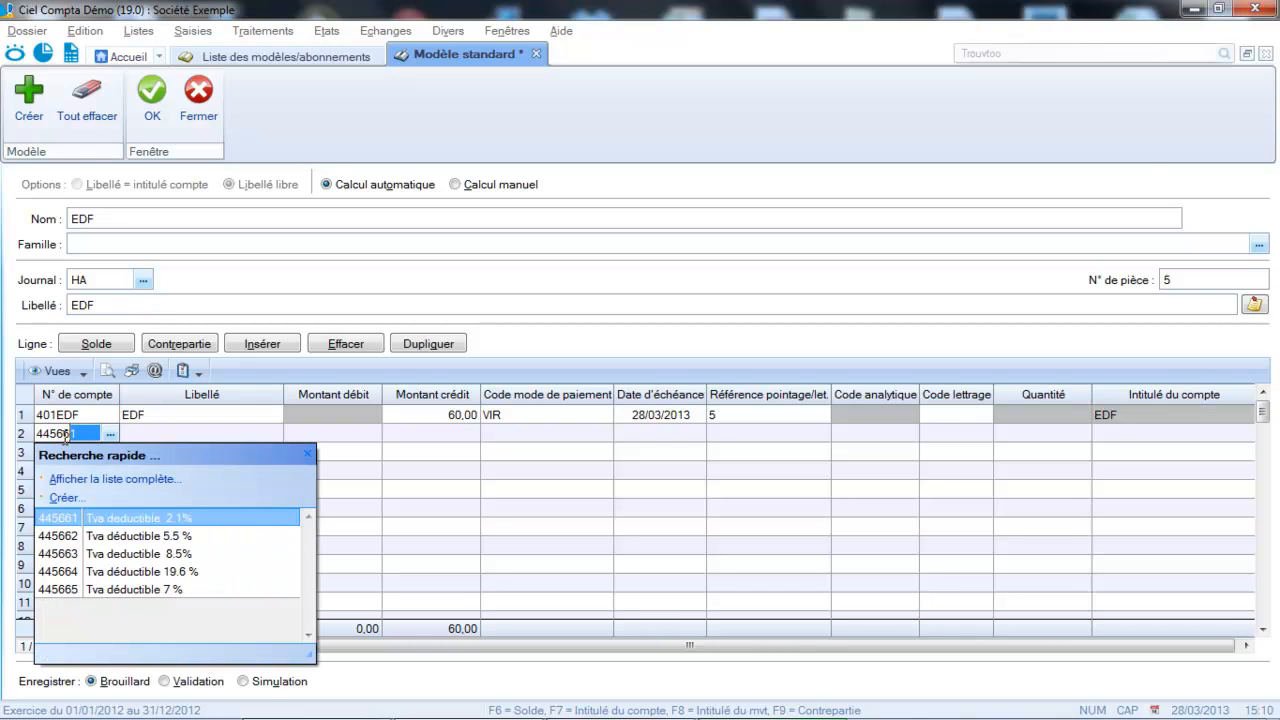
{"action": "left_click", "coordinate": [75, 572]}
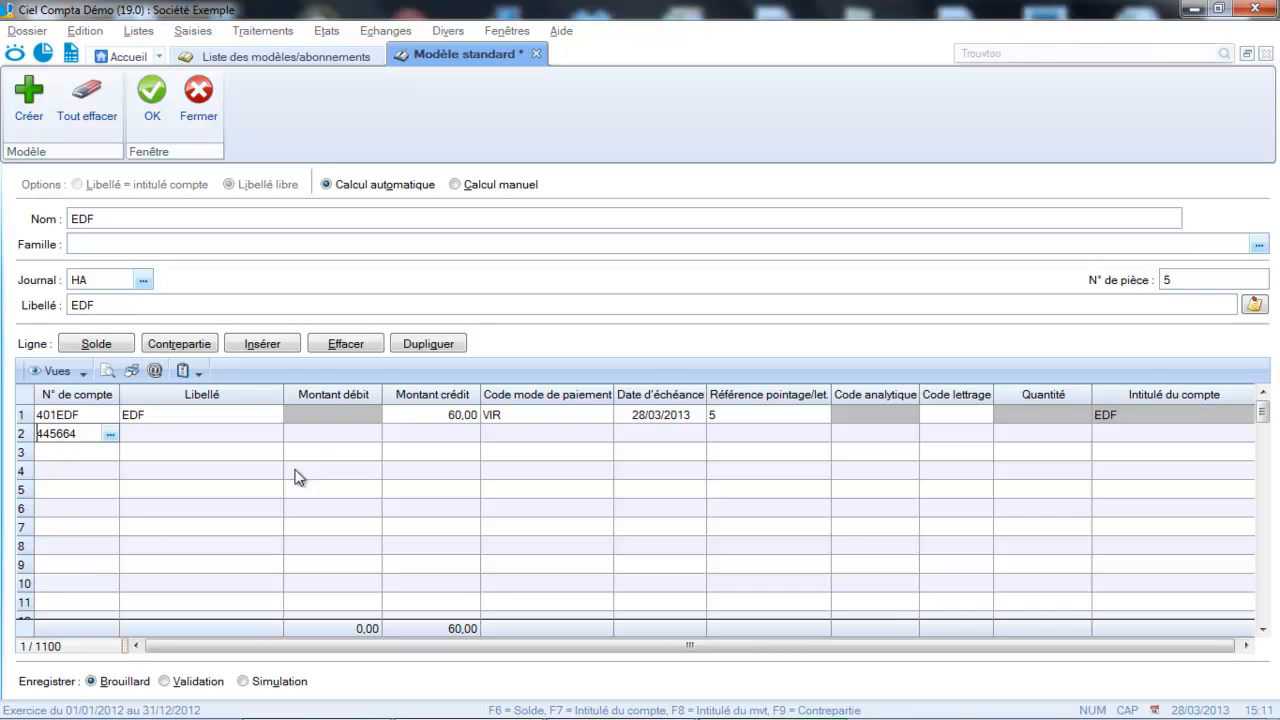
{"action": "key", "text": "Return"}
{"action": "left_click", "coordinate": [345, 414]}
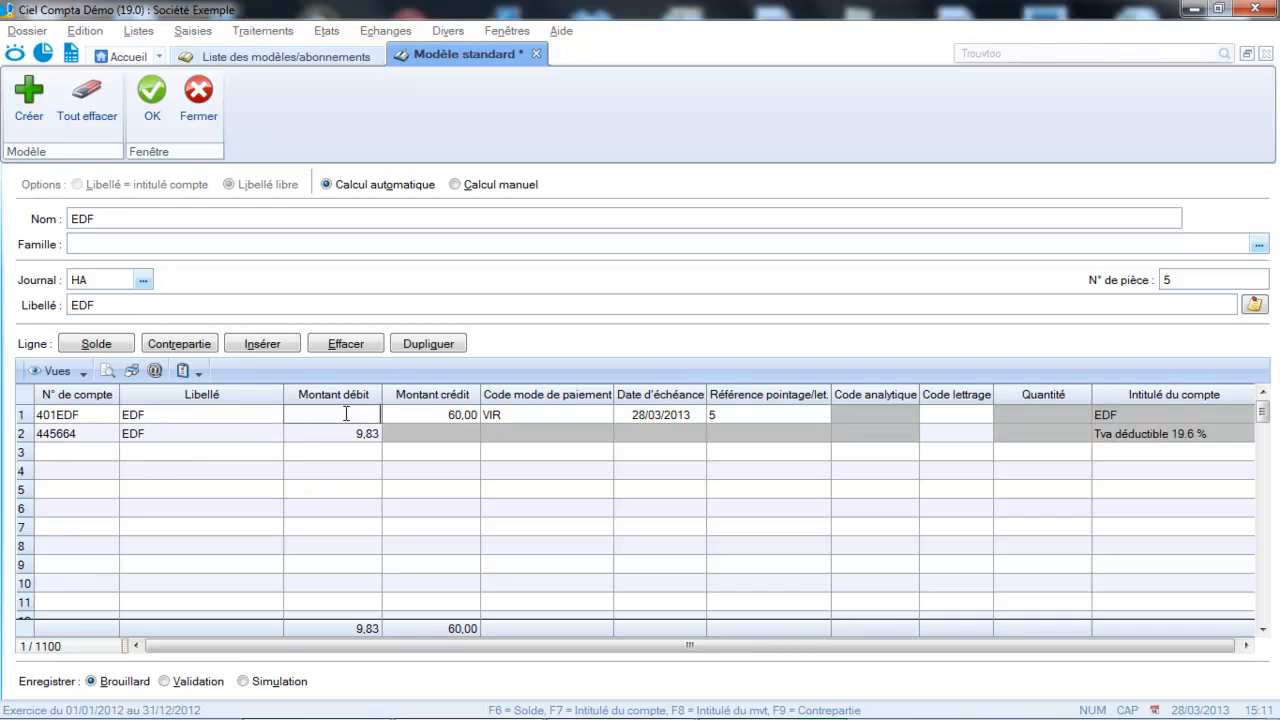
{"action": "type", "text": "60"}
{"action": "key", "text": "Return"}
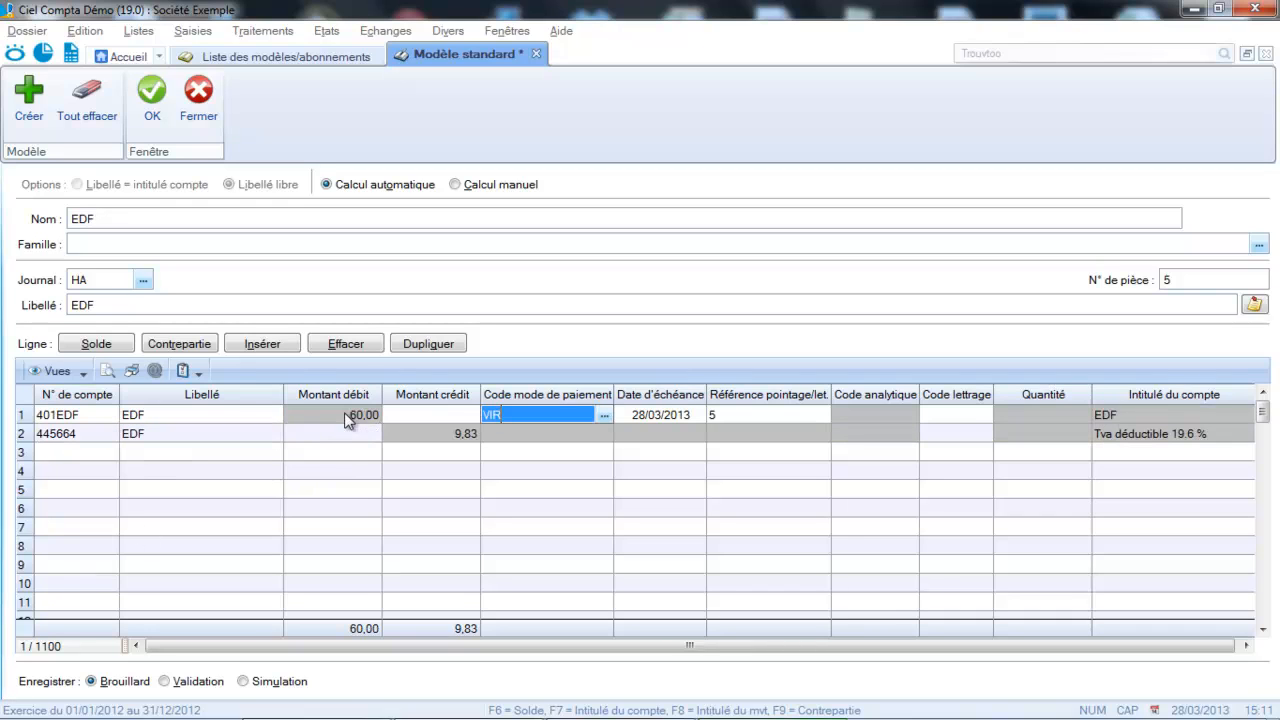
{"action": "left_click", "coordinate": [101, 453]}
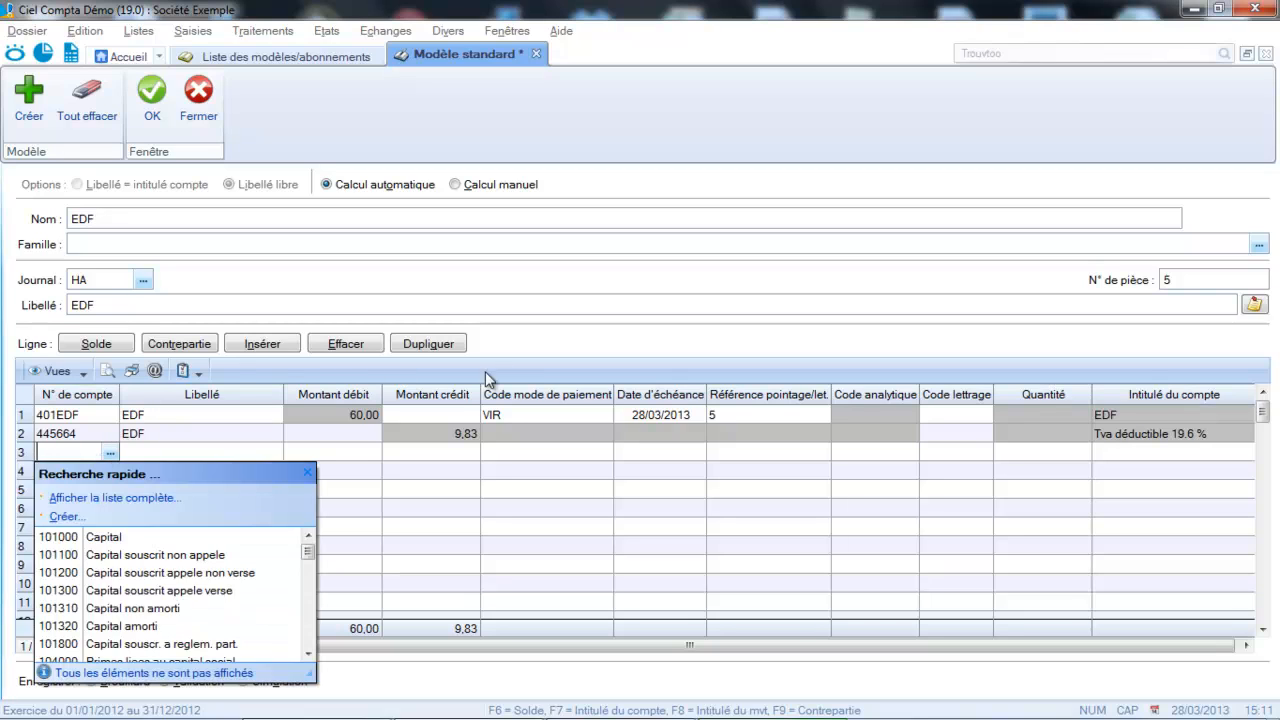
{"action": "left_click", "coordinate": [445, 412]}
{"action": "type", "text": "60"}
{"action": "key", "text": "Return"}
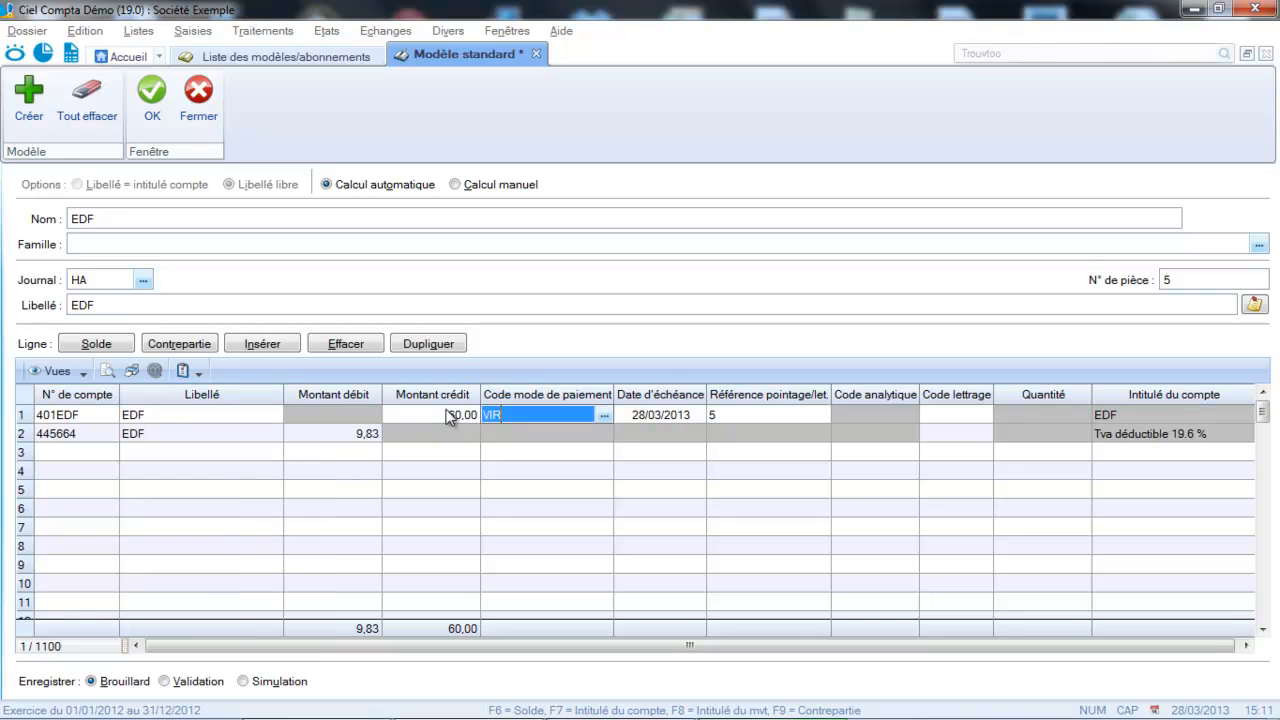
Step: Add a third line on account 606100 that balances the entry, and validate the EDF model
{"action": "left_click", "coordinate": [100, 458]}
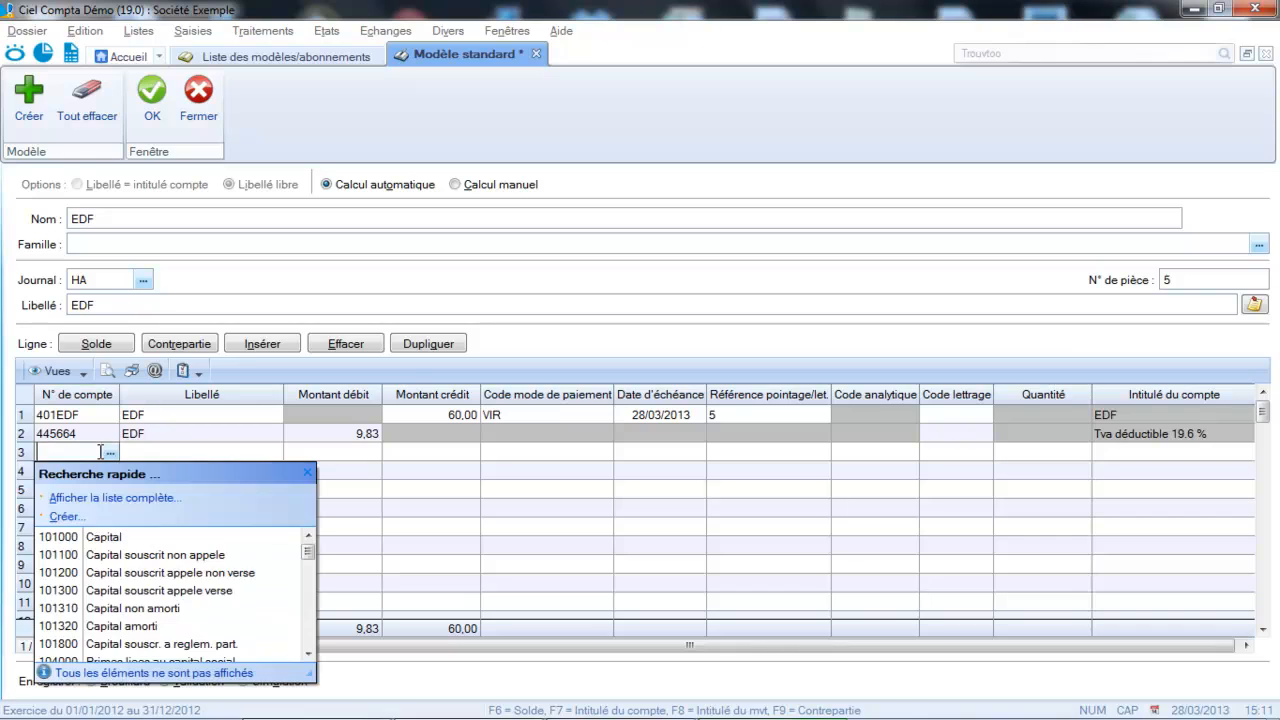
{"action": "type", "text": "606000"}
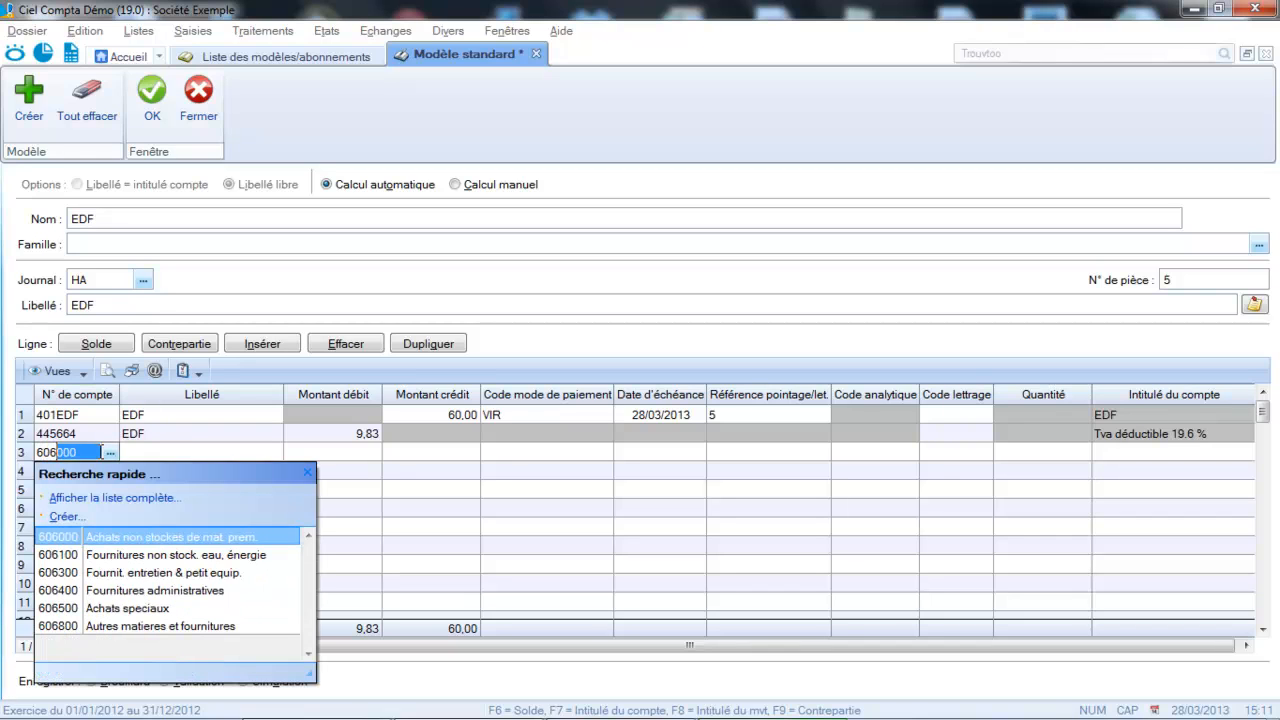
{"action": "left_click", "coordinate": [66, 556]}
{"action": "key", "text": "Return"}
{"action": "key", "text": "Return"}
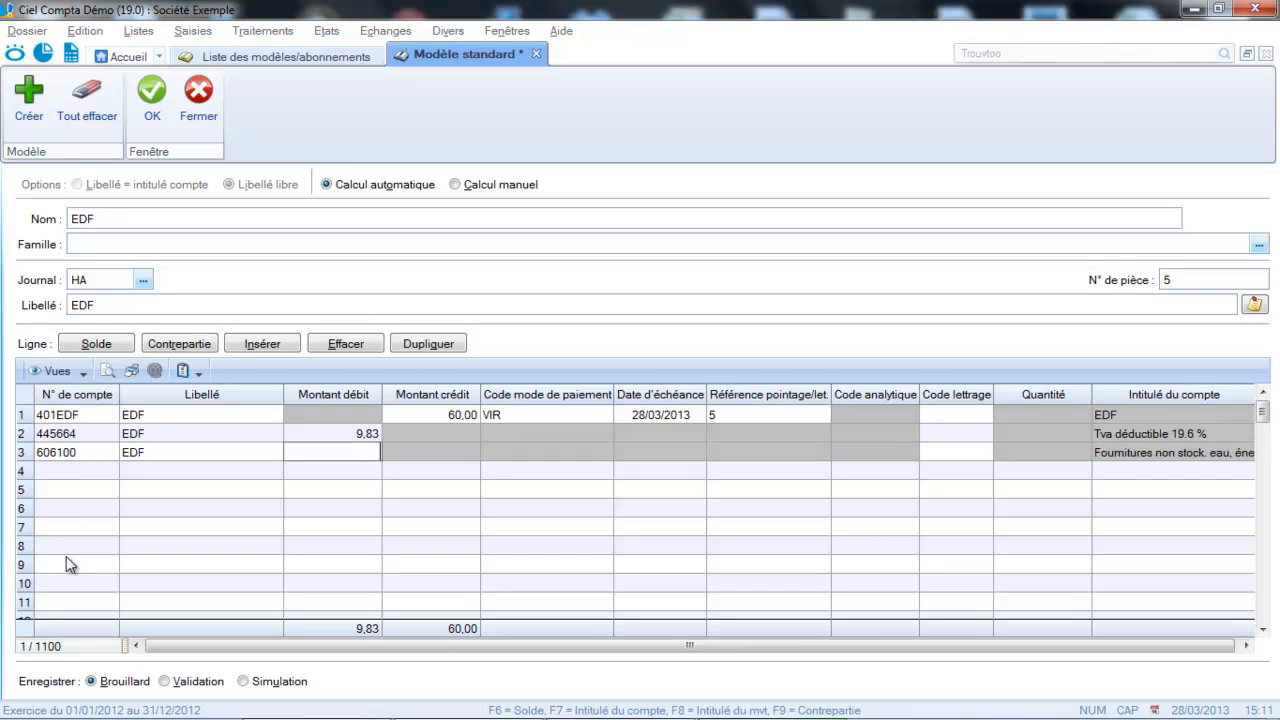
{"action": "key", "text": "F6"}
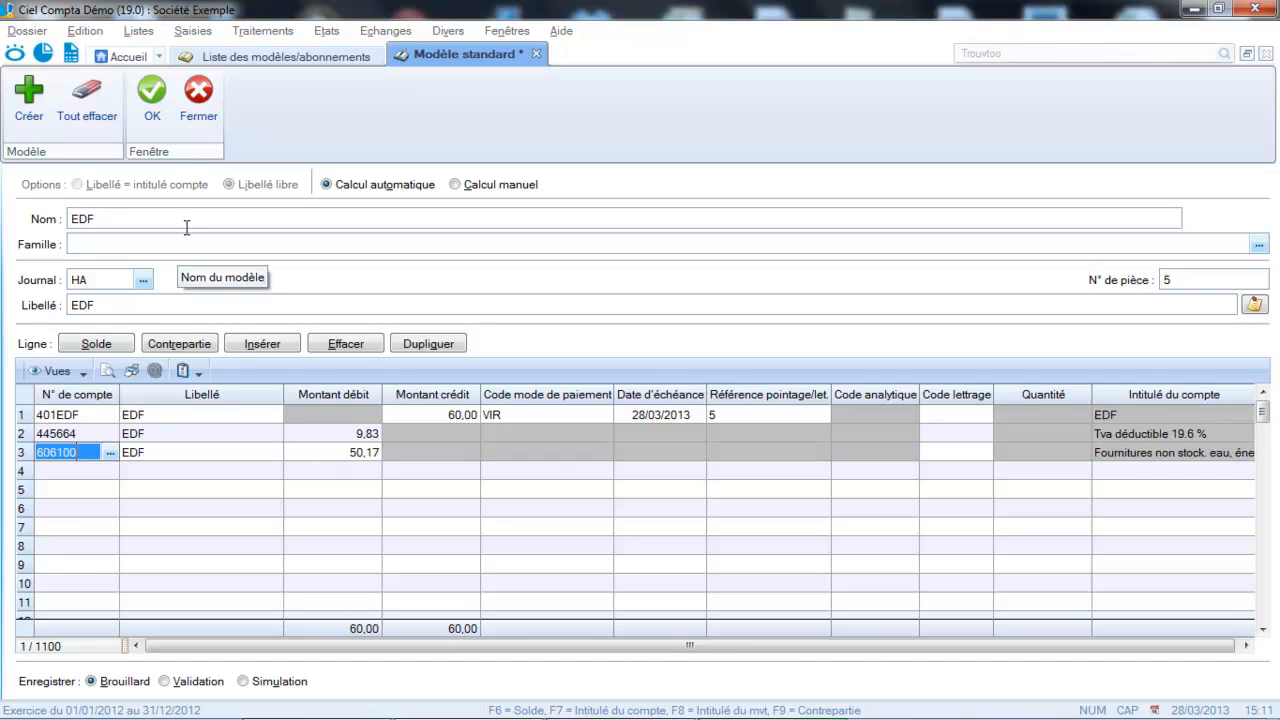
{"action": "left_click", "coordinate": [155, 115]}
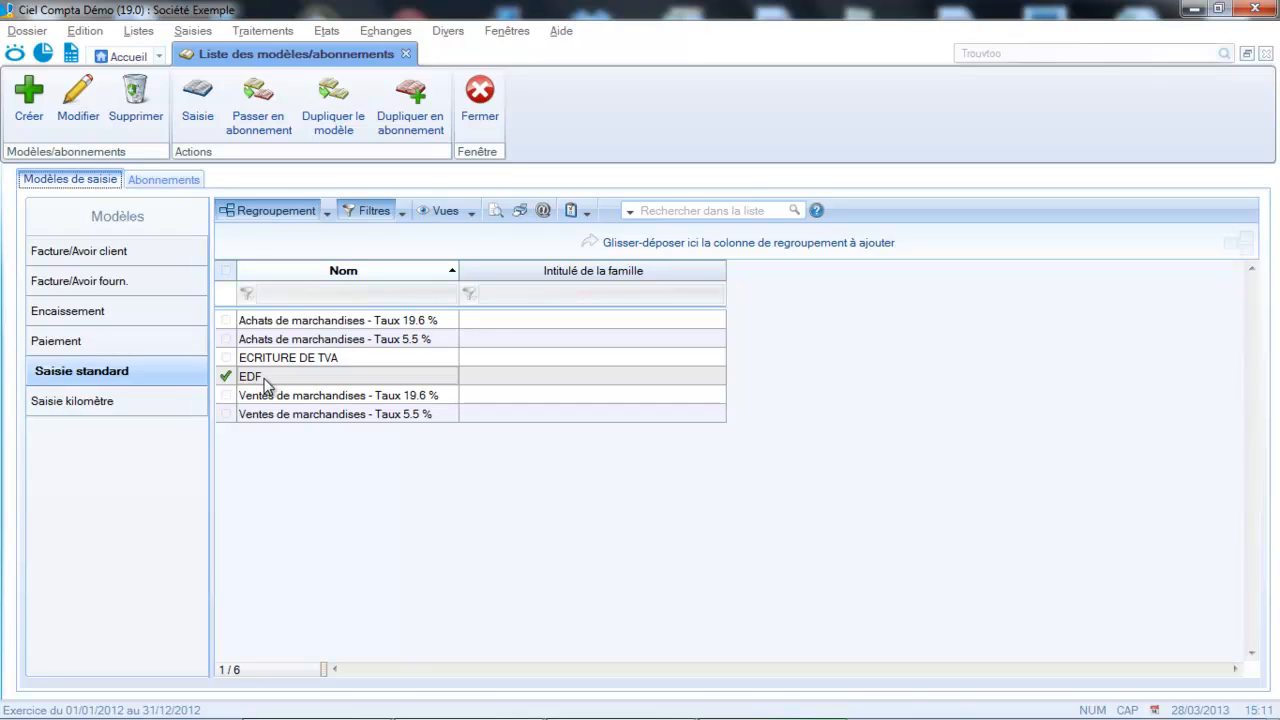
Step: Convert the EDF model into a subscription named EDF, using the fiscal year N+1 dates and repeating every 10 months
{"action": "left_click", "coordinate": [276, 118]}
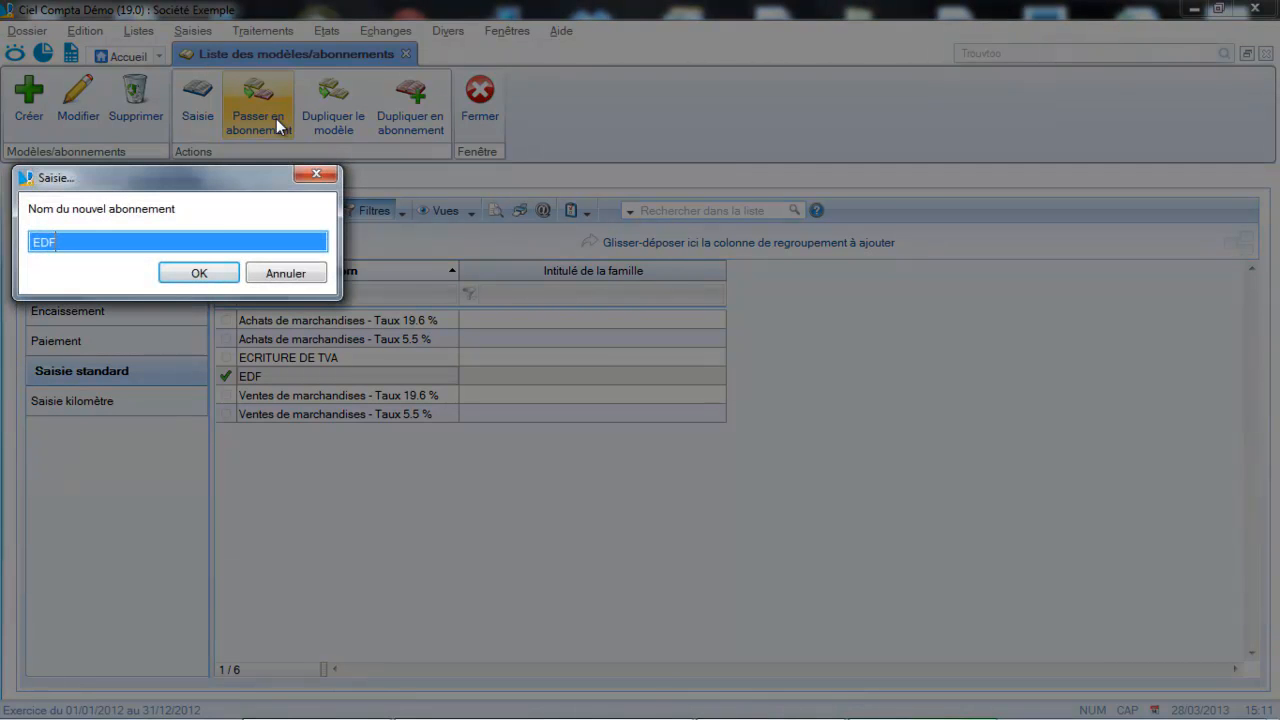
{"action": "left_click", "coordinate": [200, 273]}
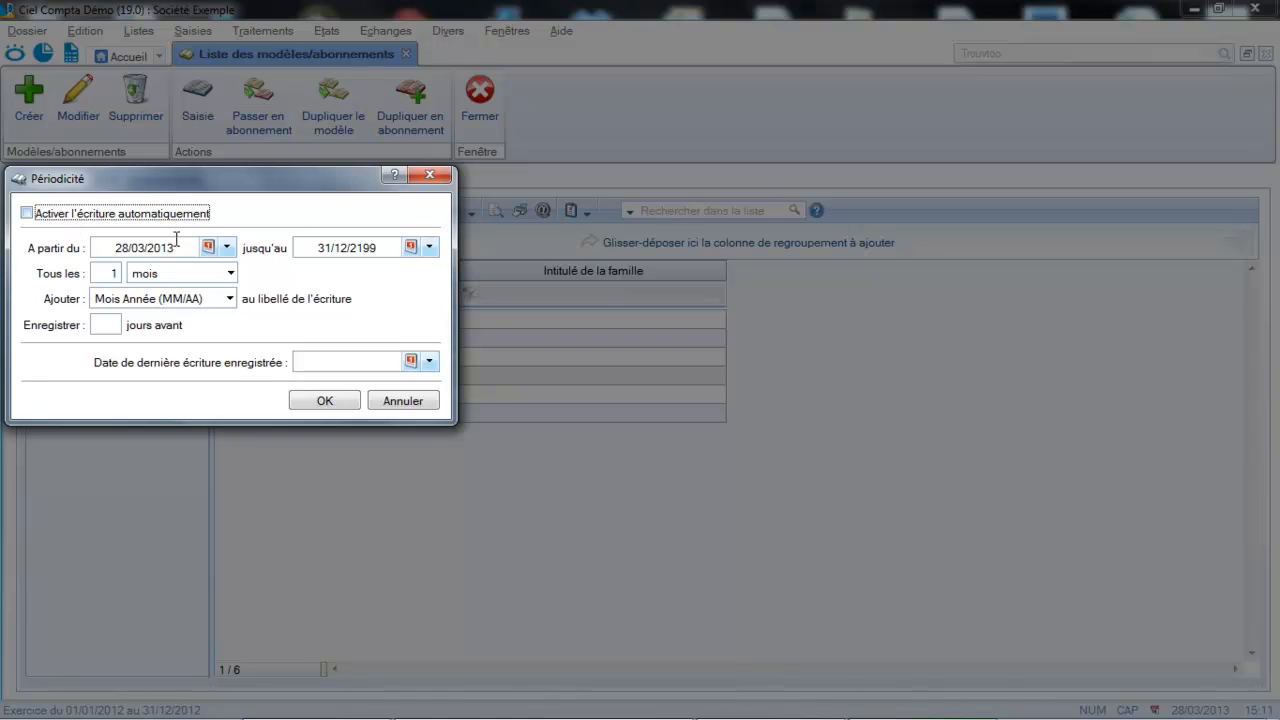
{"action": "left_click", "coordinate": [429, 250]}
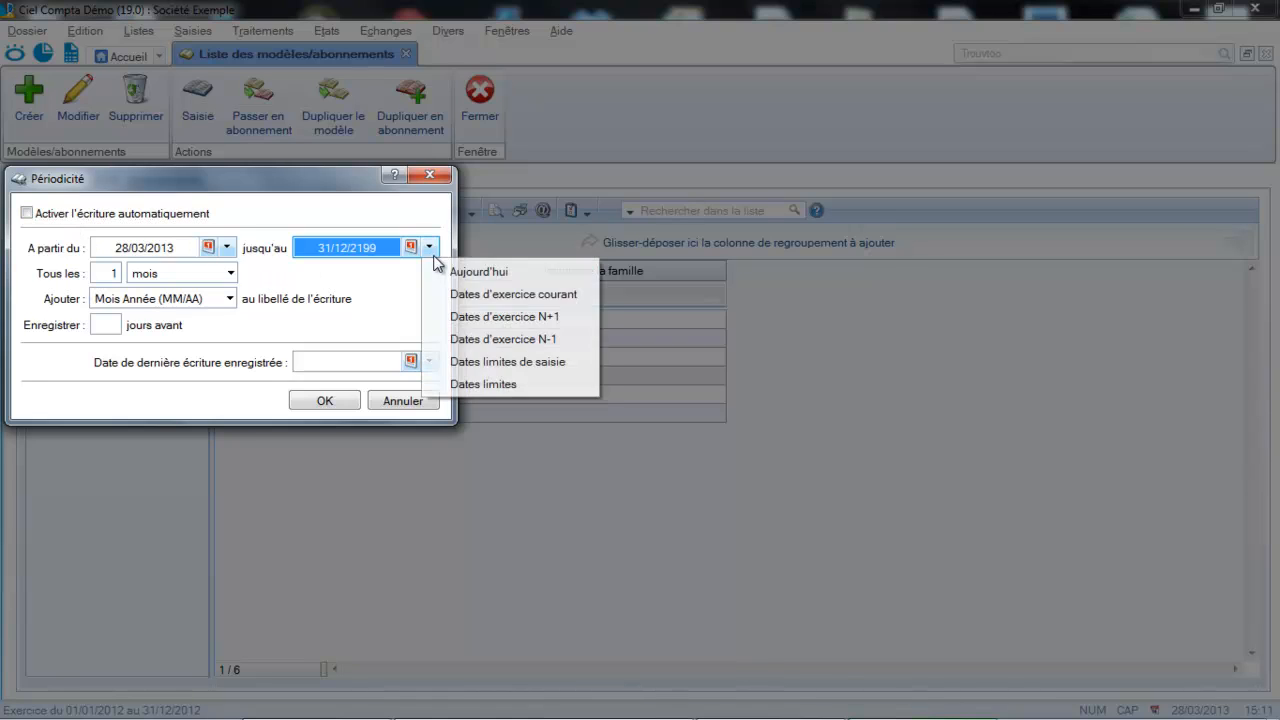
{"action": "left_click", "coordinate": [505, 317]}
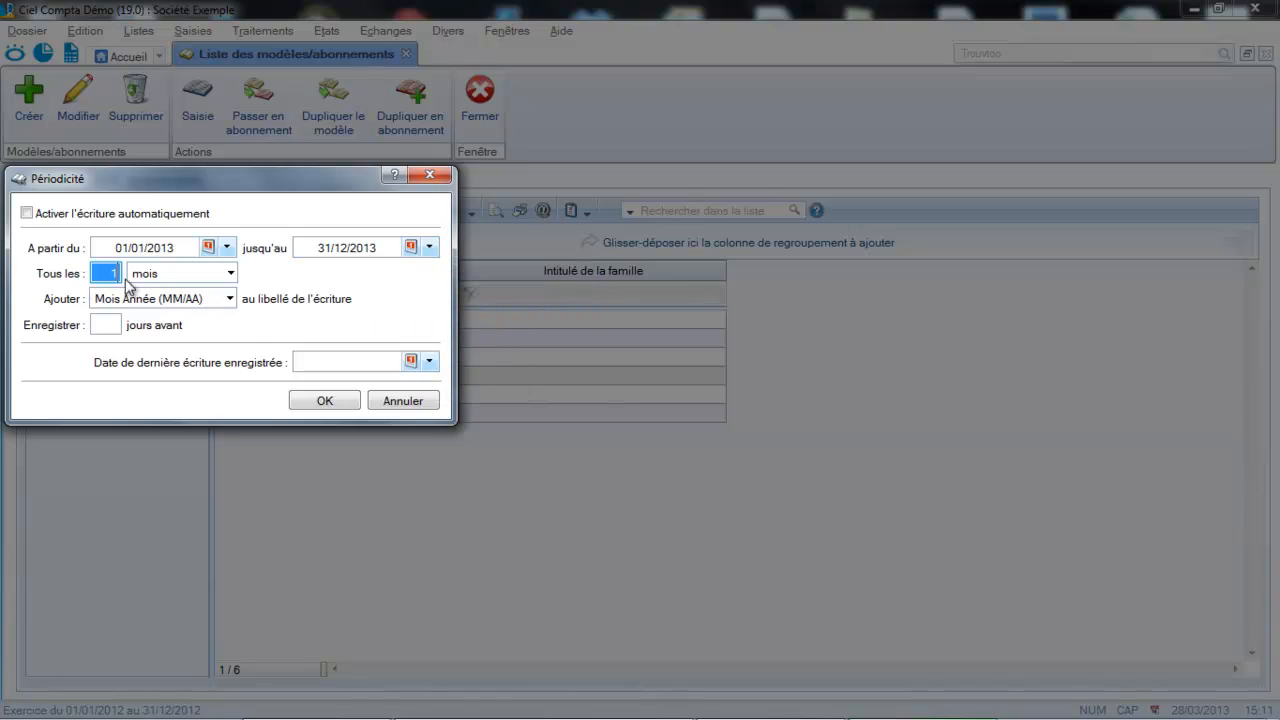
{"action": "type", "text": "10"}
{"action": "key", "text": "Tab"}
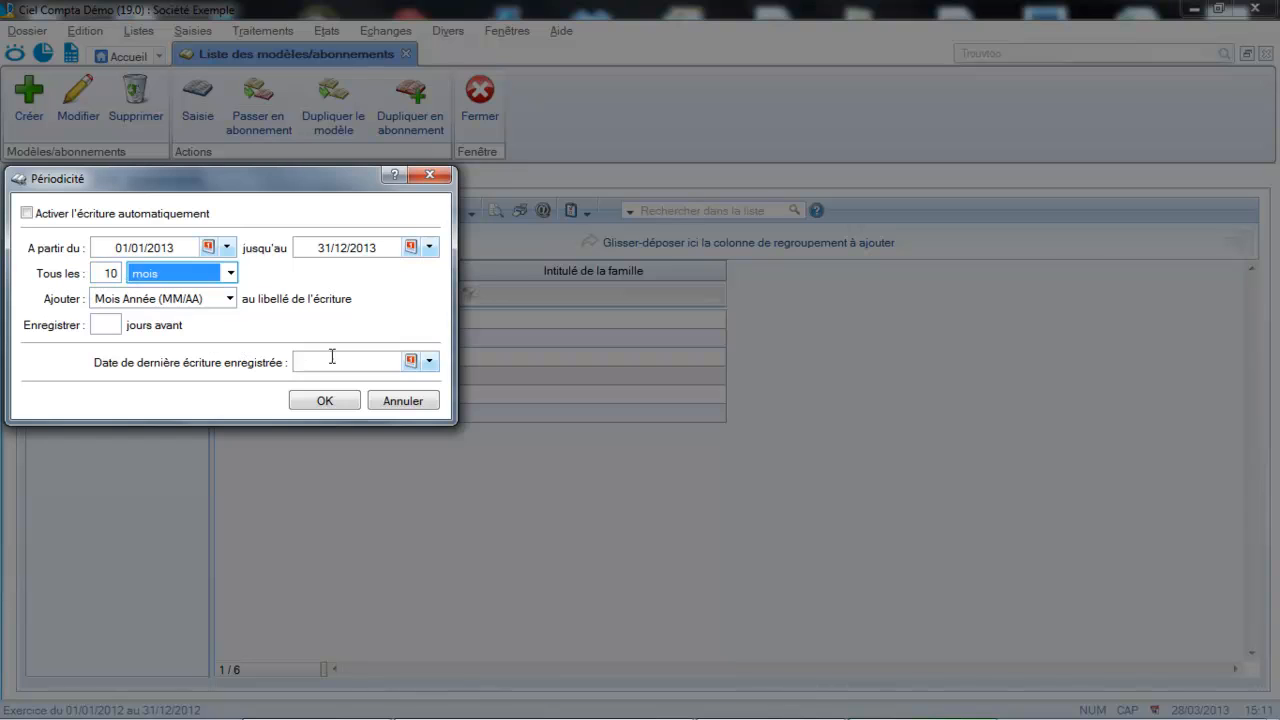
Step: Validate the EDF subscription with 28/03/2013 as the date of the last recorded entry, and close the models and subscriptions list
{"action": "left_click", "coordinate": [410, 361]}
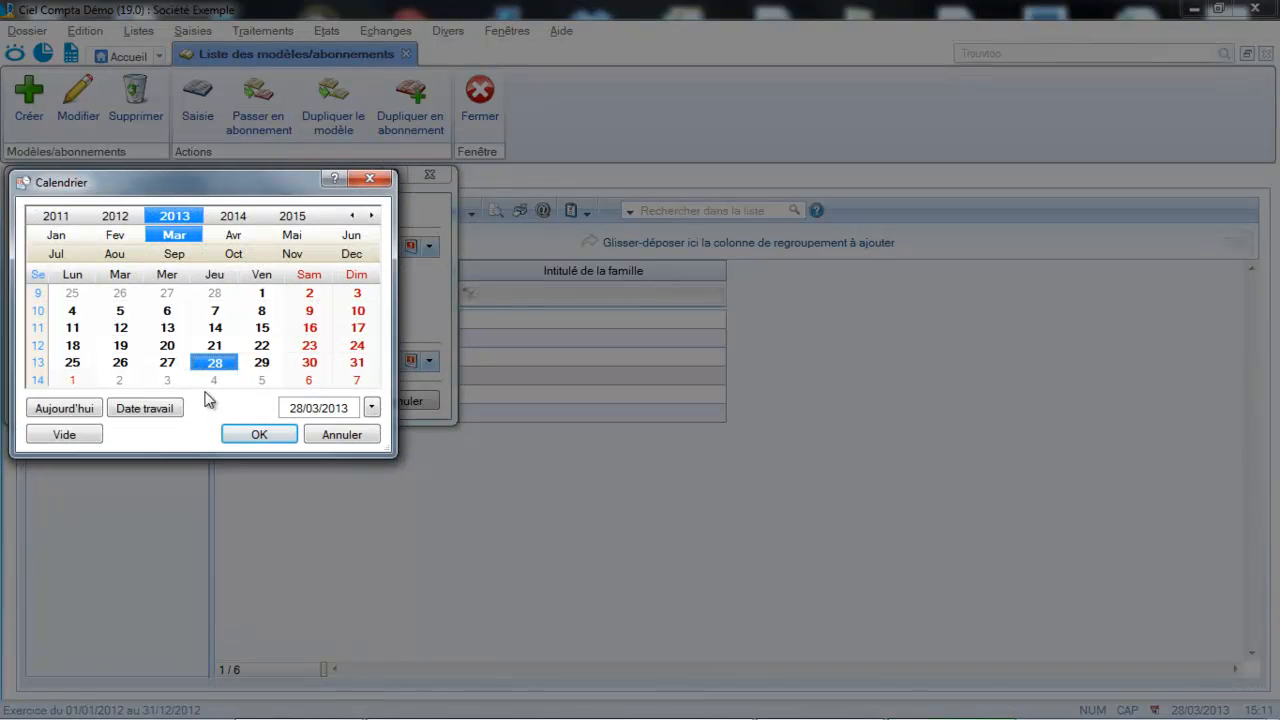
{"action": "left_click", "coordinate": [250, 434]}
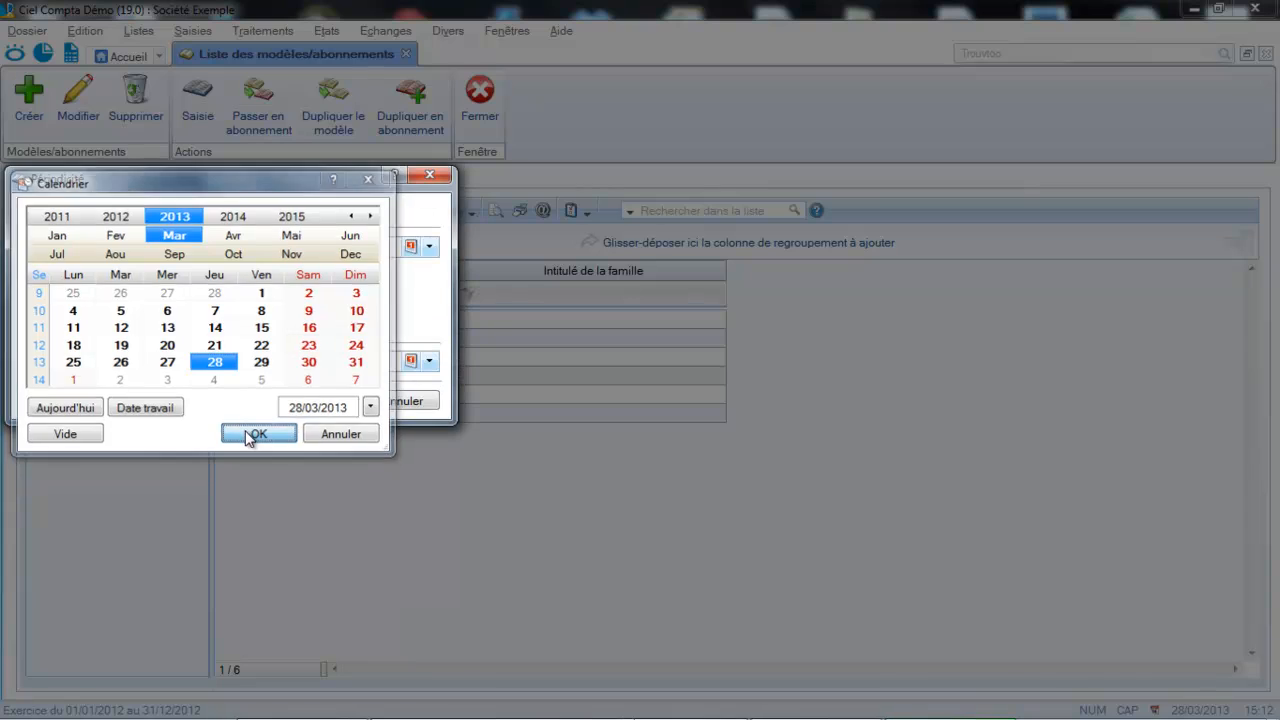
{"action": "left_click", "coordinate": [325, 401]}
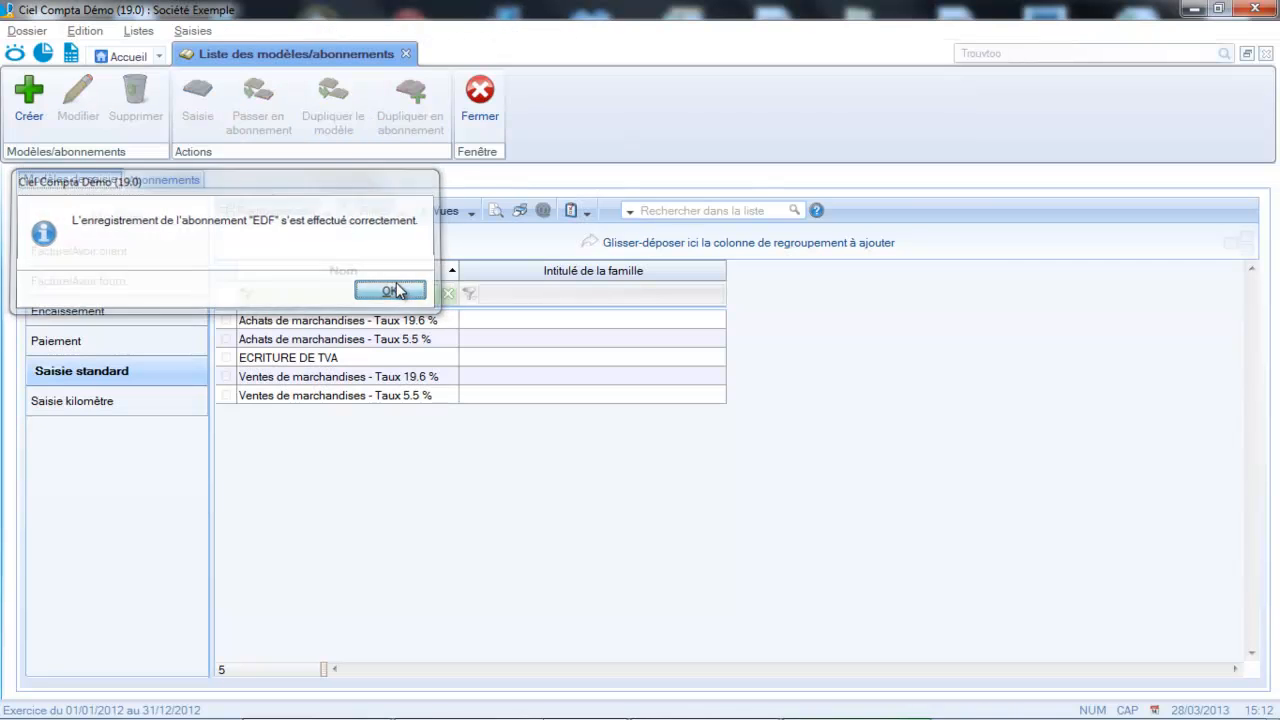
{"action": "left_click", "coordinate": [397, 290]}
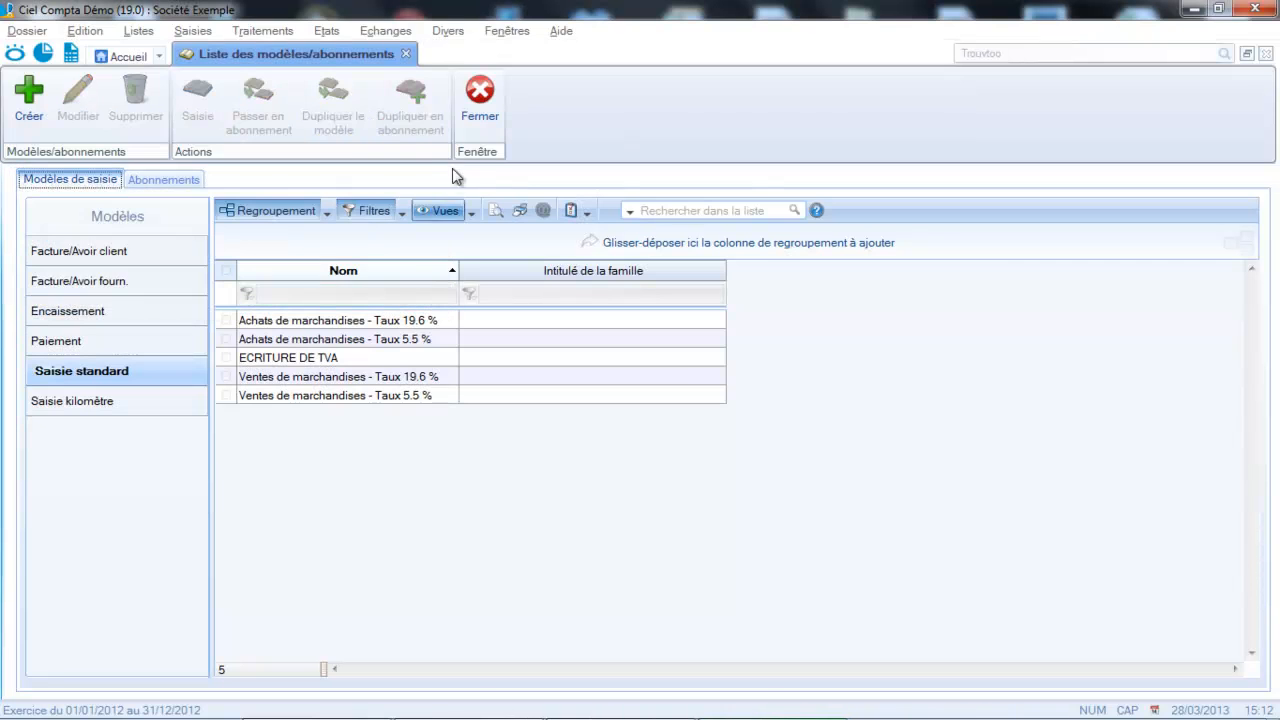
{"action": "left_click", "coordinate": [480, 112]}
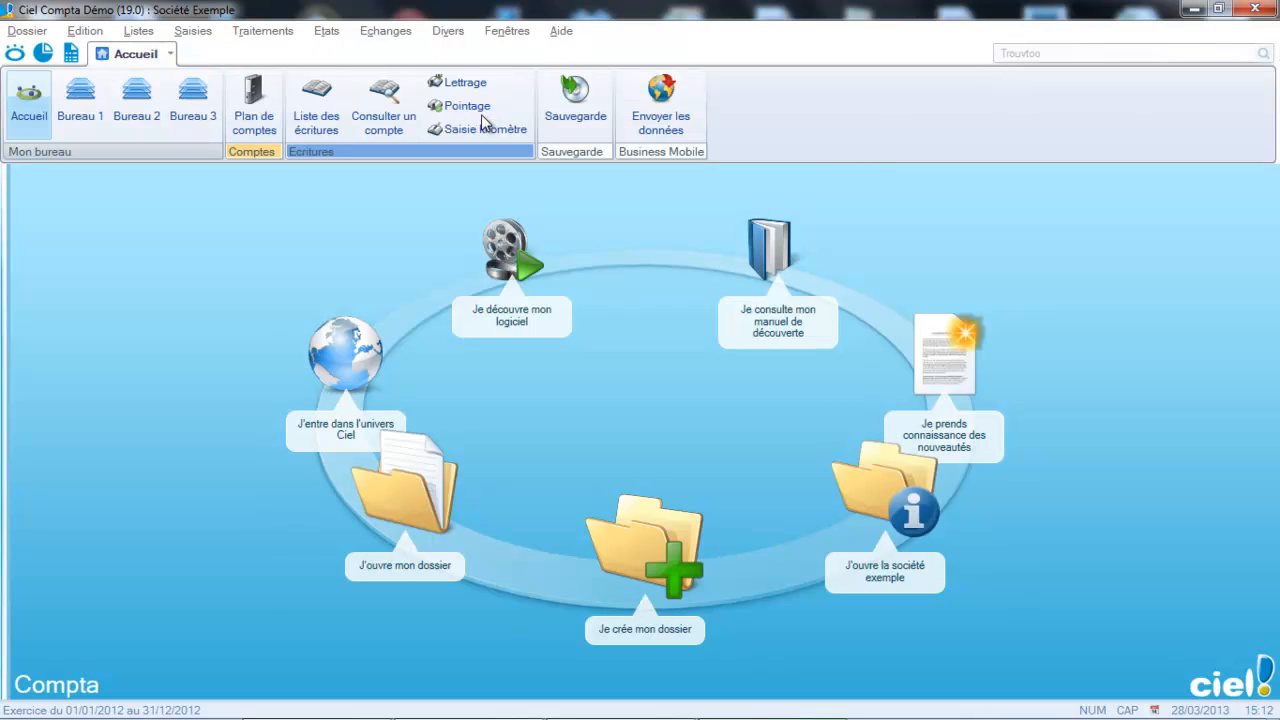
Step: Try to record the due subscriptions
{"action": "left_click", "coordinate": [193, 31]}
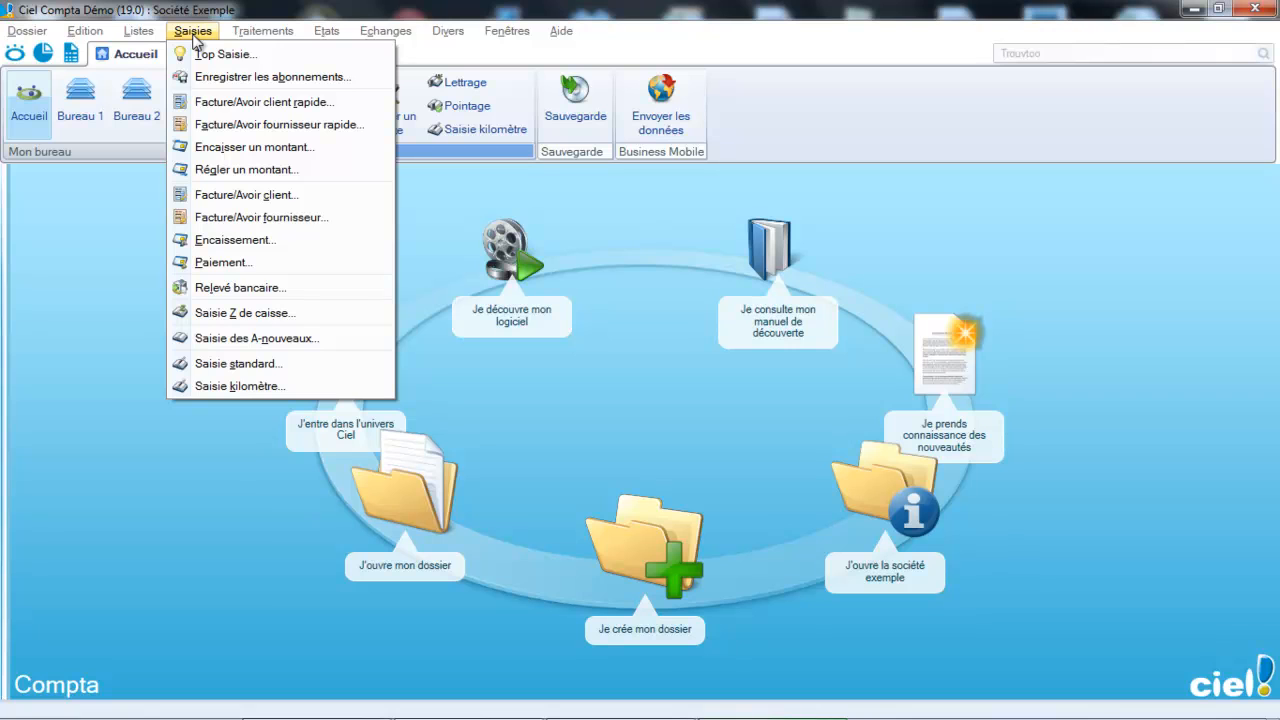
{"action": "left_click", "coordinate": [200, 77]}
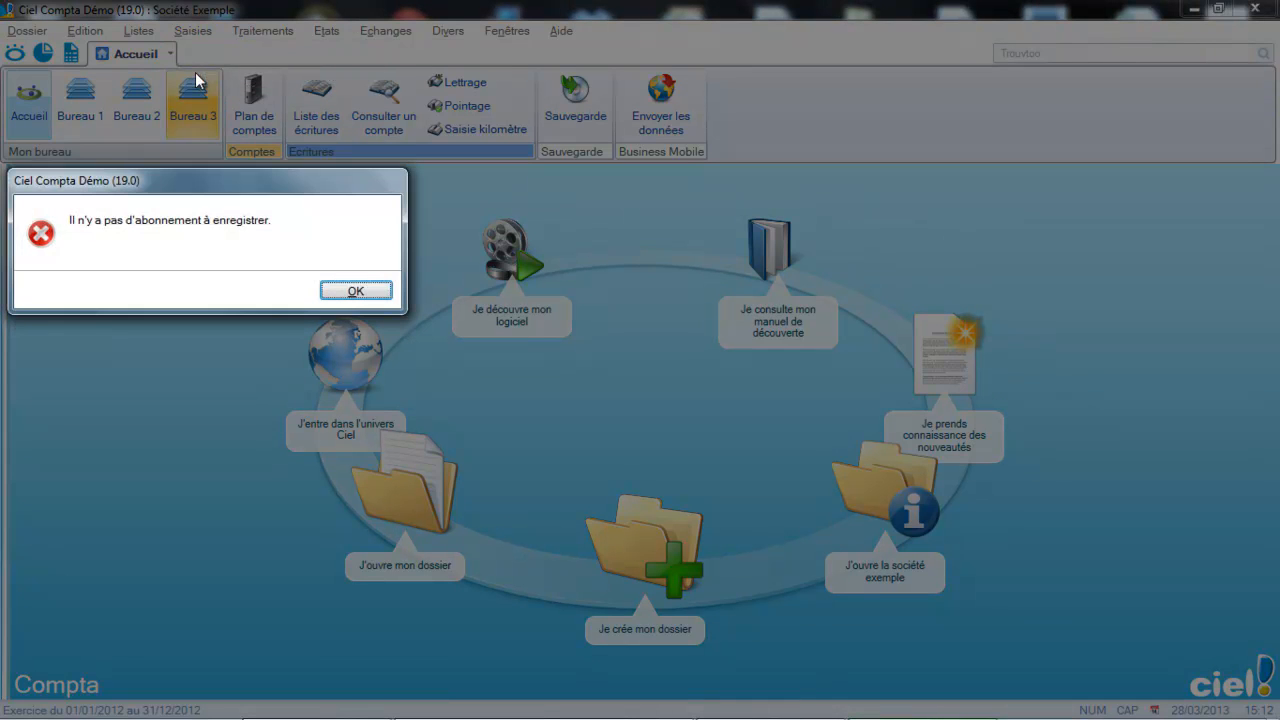
{"action": "left_click", "coordinate": [354, 291]}
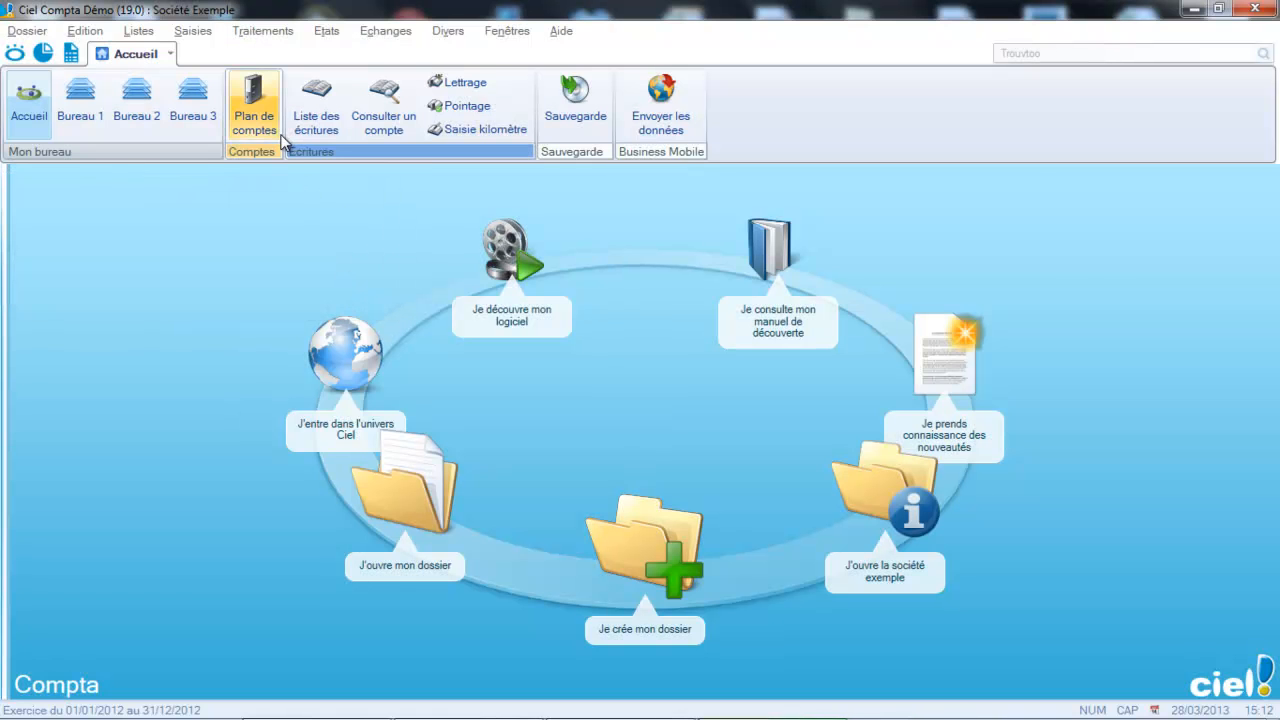